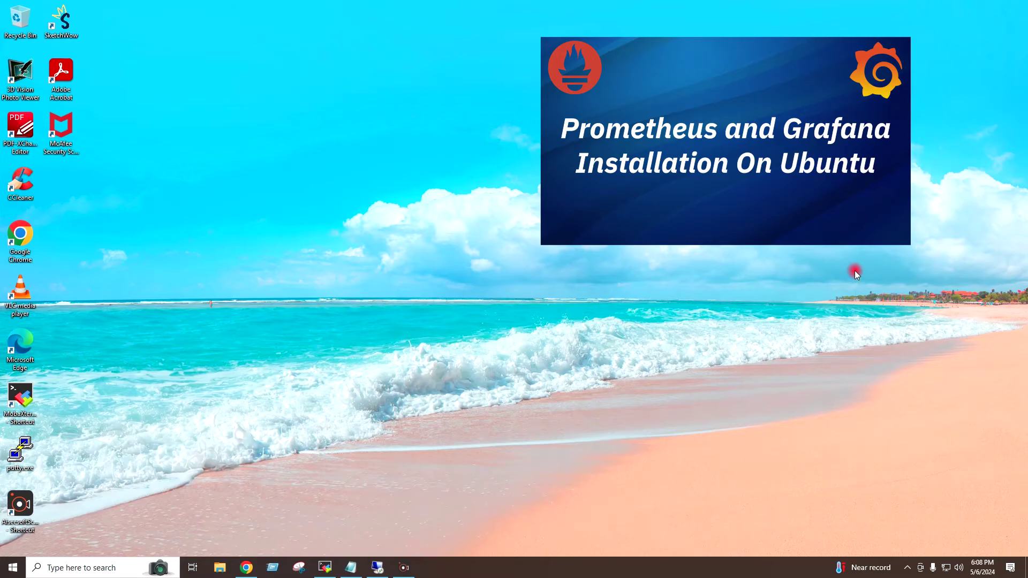
# Step: Check the Prometheus and Grafana tabs in Chrome and the MobaXterm Ubuntu terminal, then minimize both
pyautogui.click(246, 568)
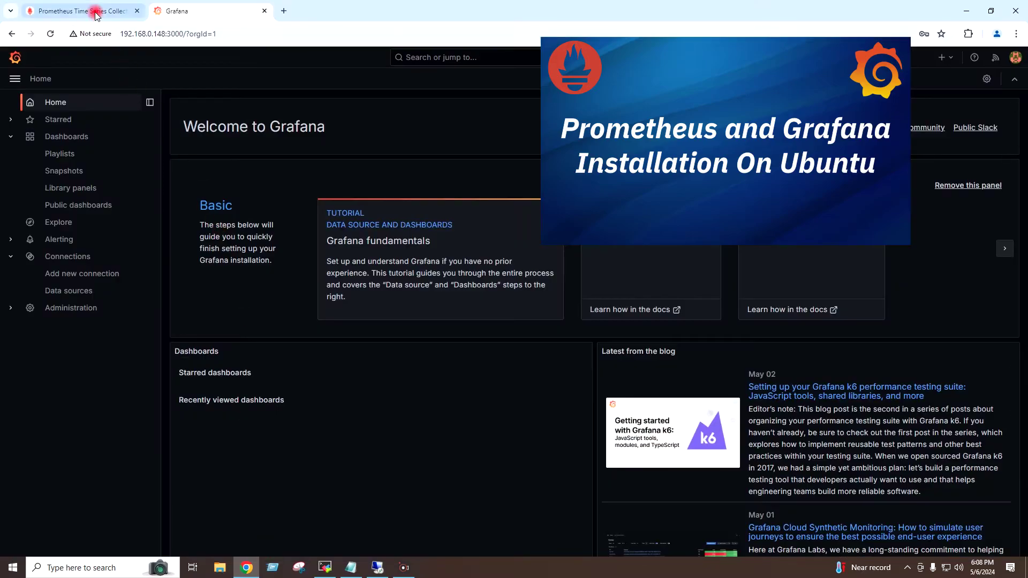
pyautogui.click(95, 13)
pyautogui.click(214, 18)
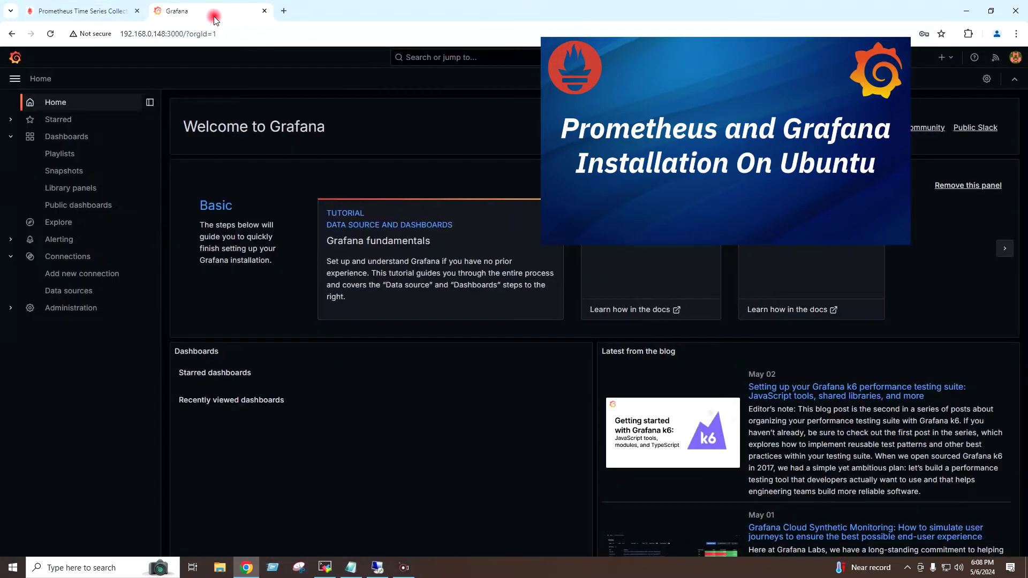
pyautogui.click(967, 11)
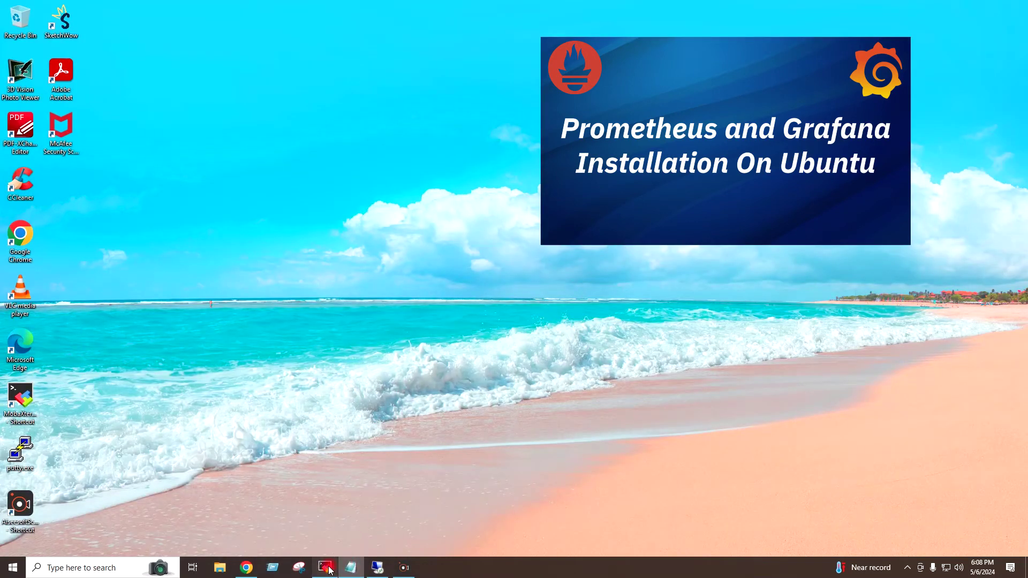
pyautogui.click(328, 569)
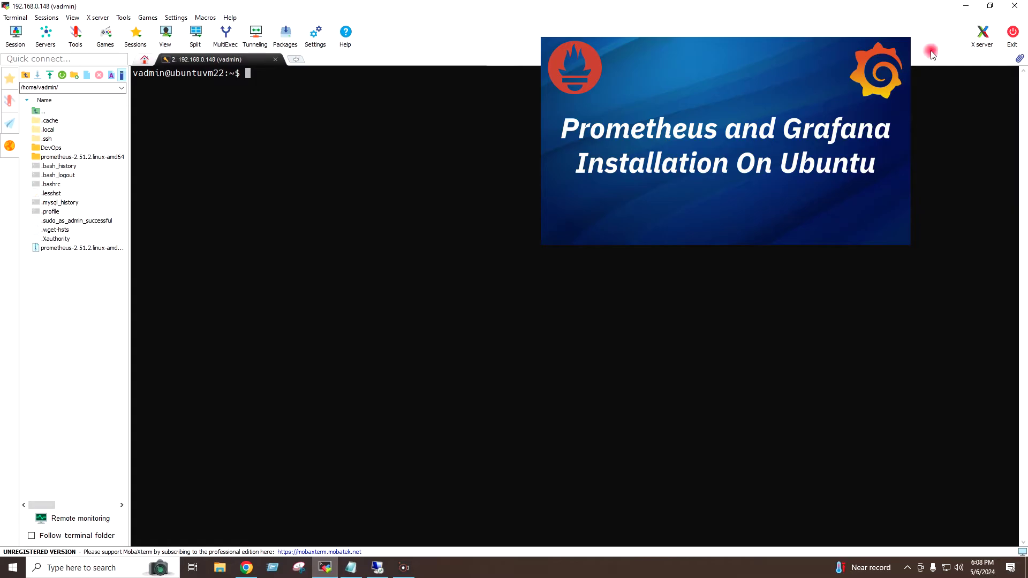
pyautogui.click(966, 6)
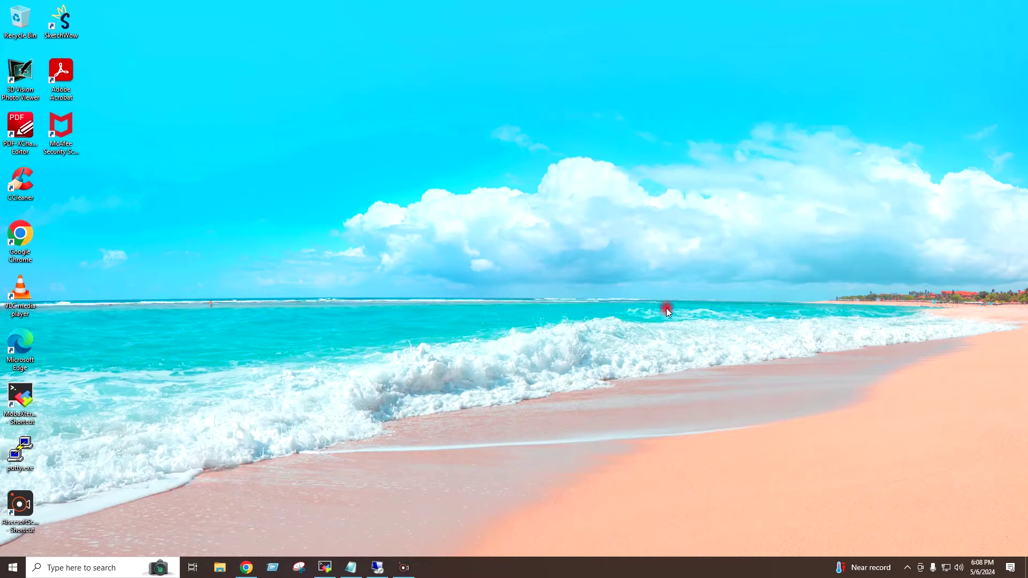
pyautogui.click(385, 570)
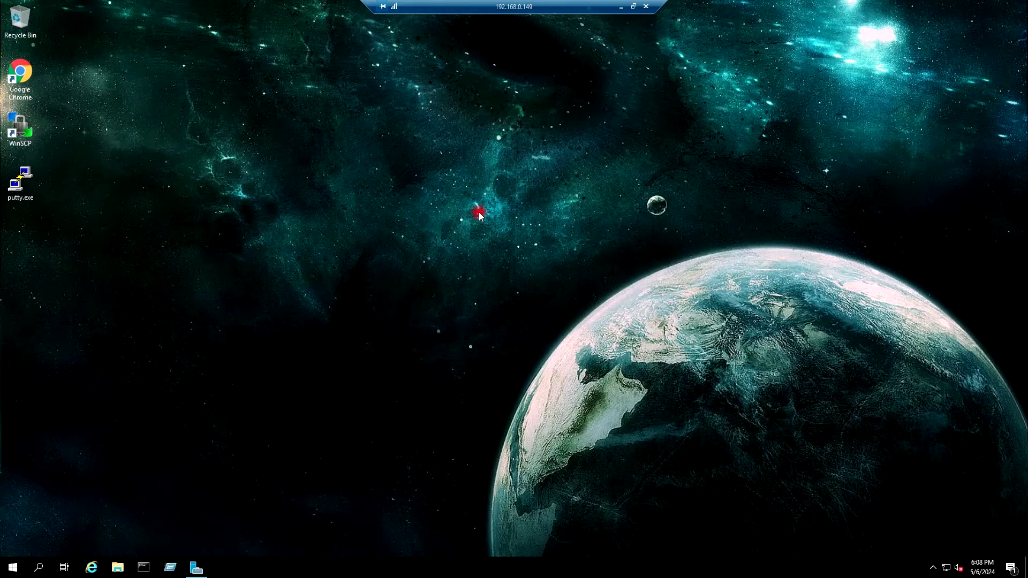
pyautogui.press('super+r')
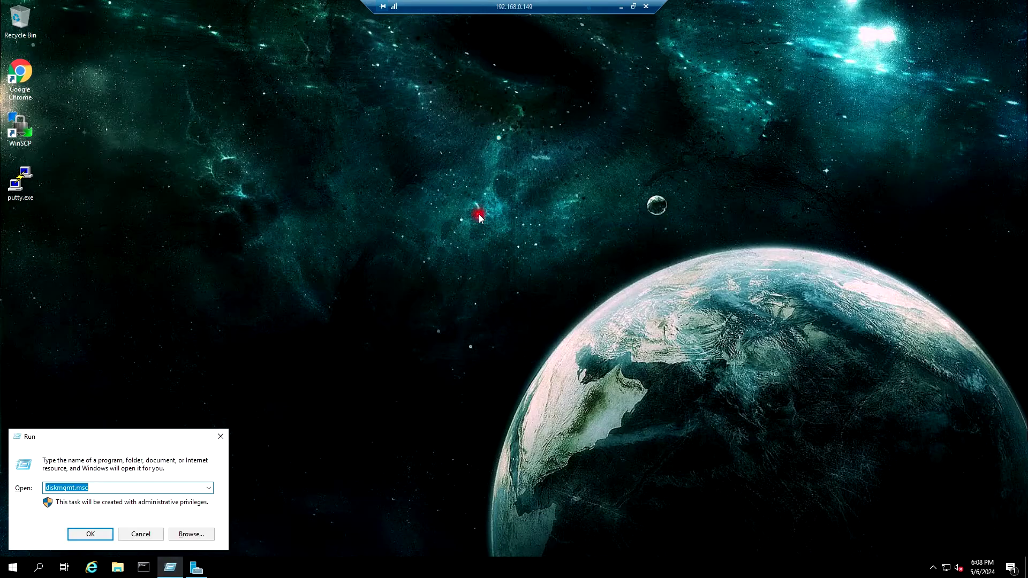
pyautogui.write('winver')
pyautogui.press('Return')
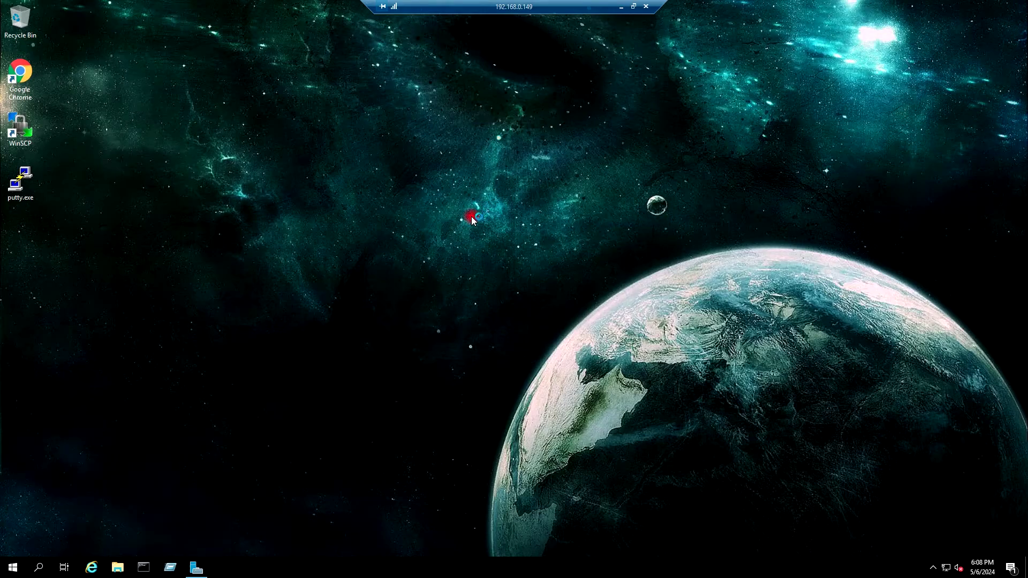
pyautogui.moveTo(62, 26); pyautogui.dragTo(348, 98)
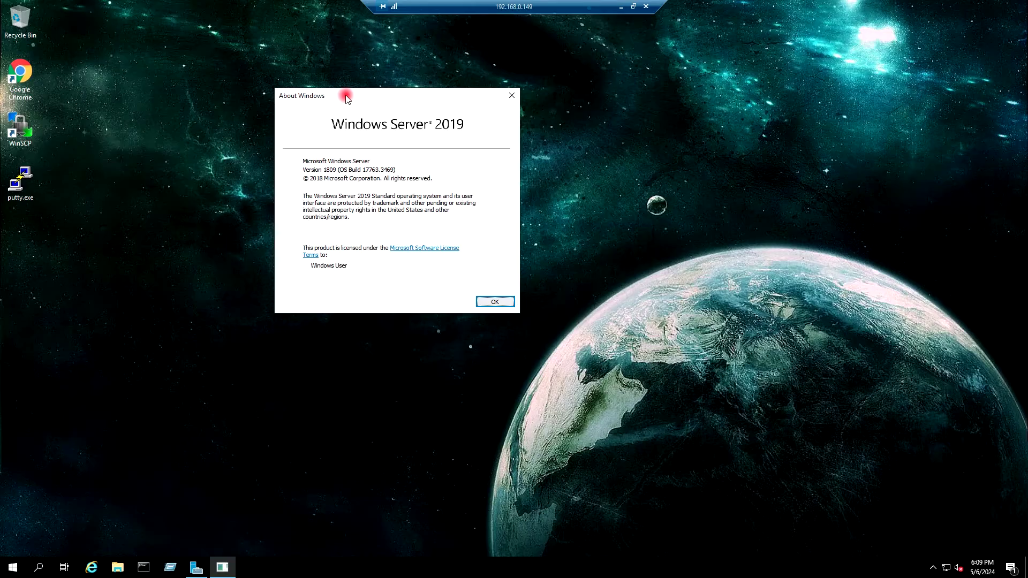
pyautogui.click(488, 304)
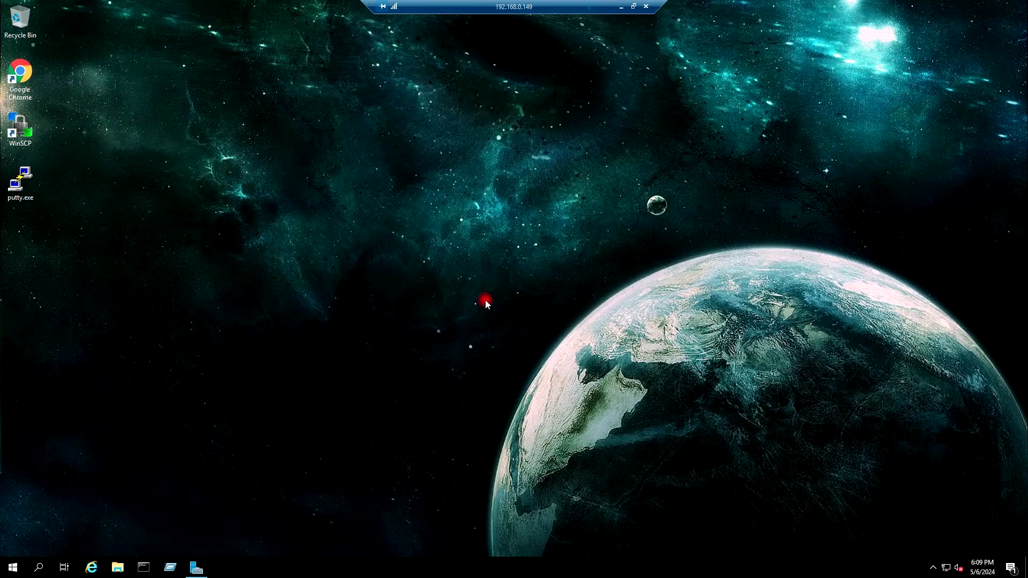
# Step: Launch Chrome on the server, dismiss the ad privacy notice, and load the windows_exporter releases page
pyautogui.doubleClick(26, 79)
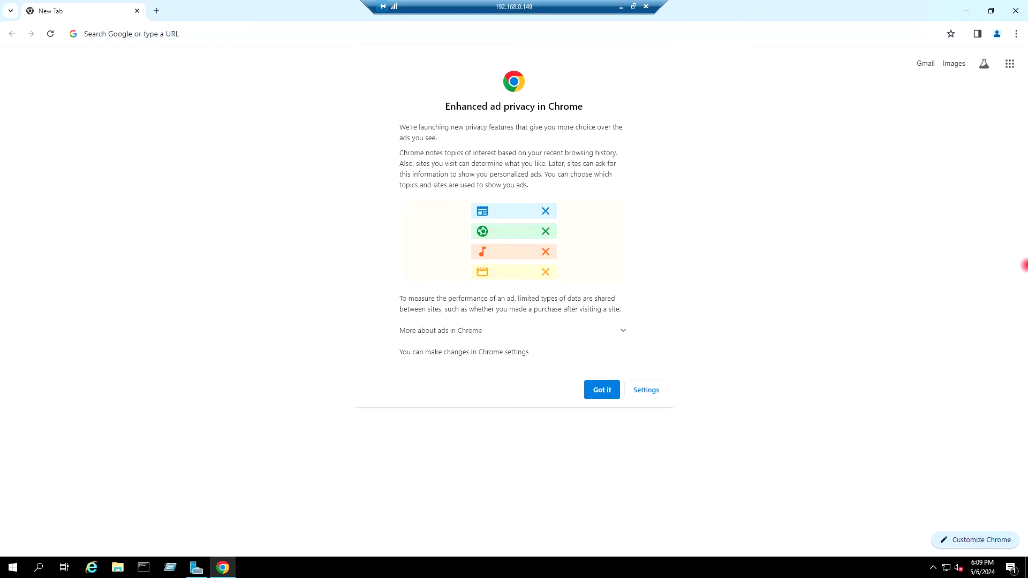
pyautogui.click(601, 392)
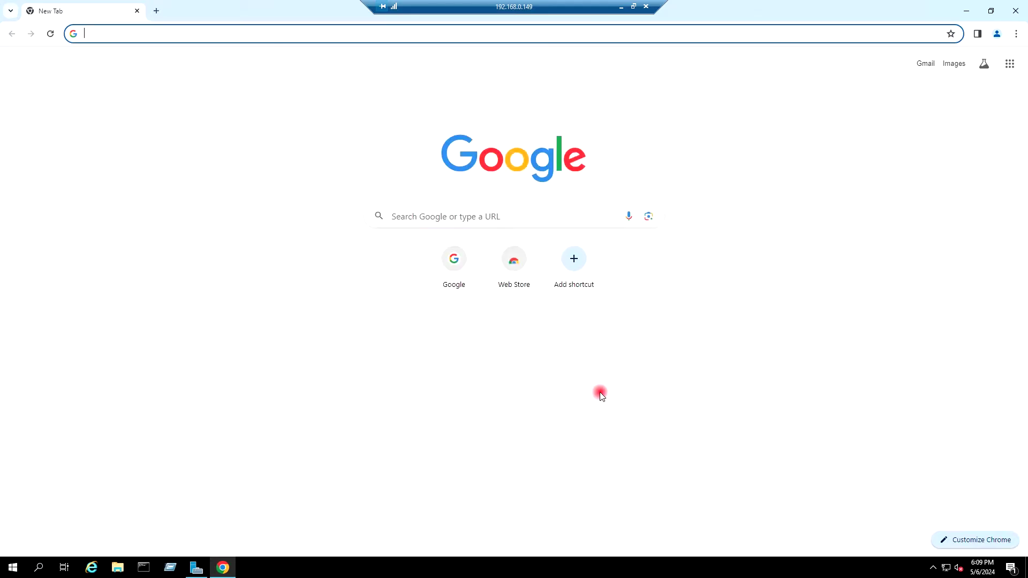
pyautogui.write('https://github.com/prometheus-community/windows_exporter/releases')
pyautogui.press('Return')
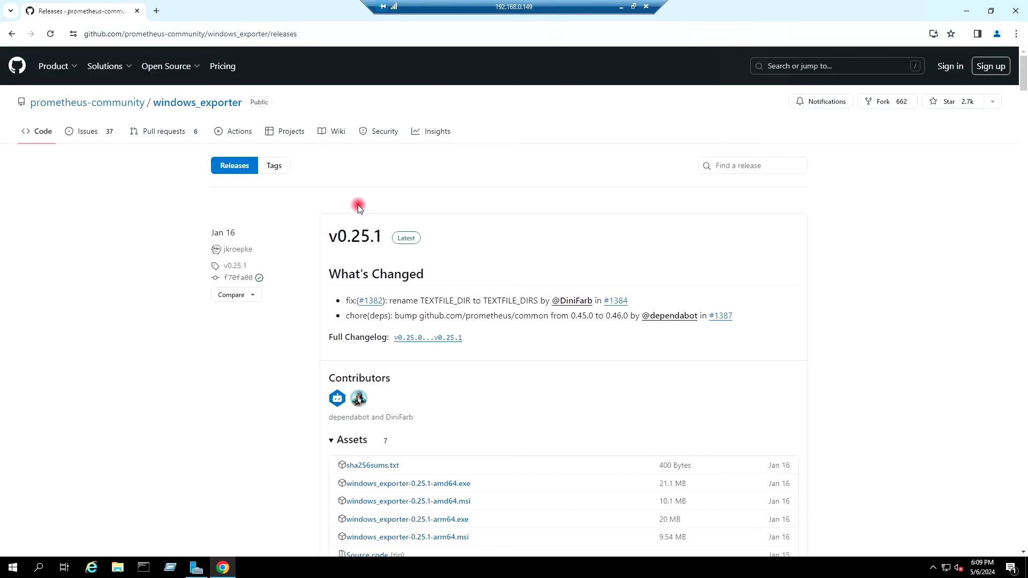
pyautogui.scroll(-2, 358, 208)
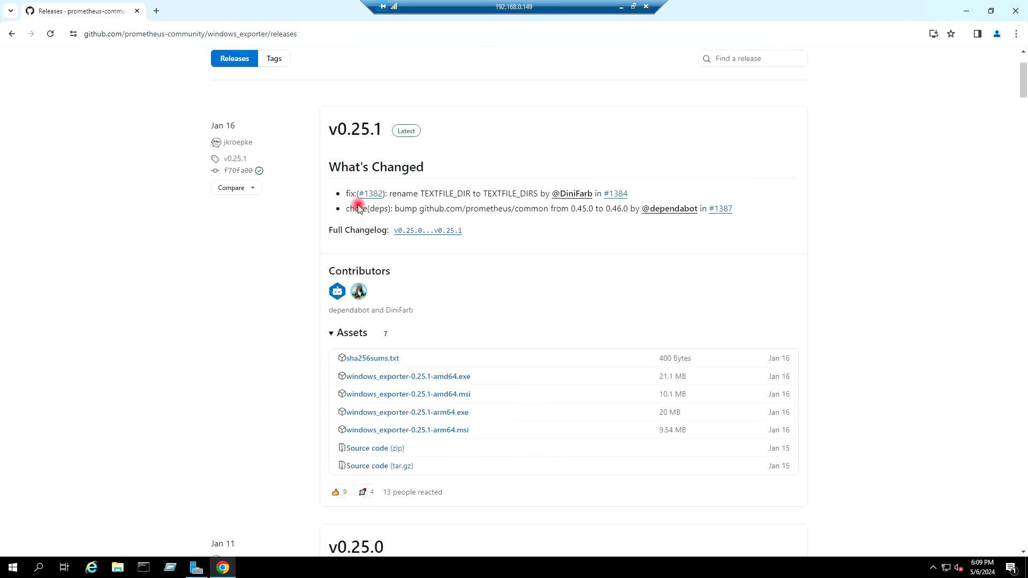
# Step: Download windows_exporter-0.25.1-amd64.msi and show it in the Downloads folder
pyautogui.click(446, 397)
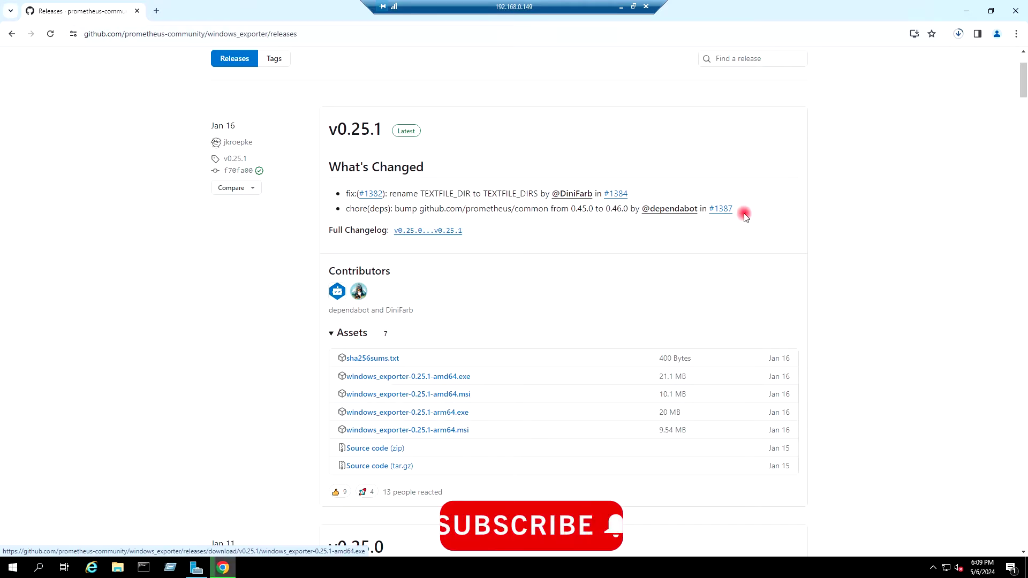
pyautogui.click(958, 35)
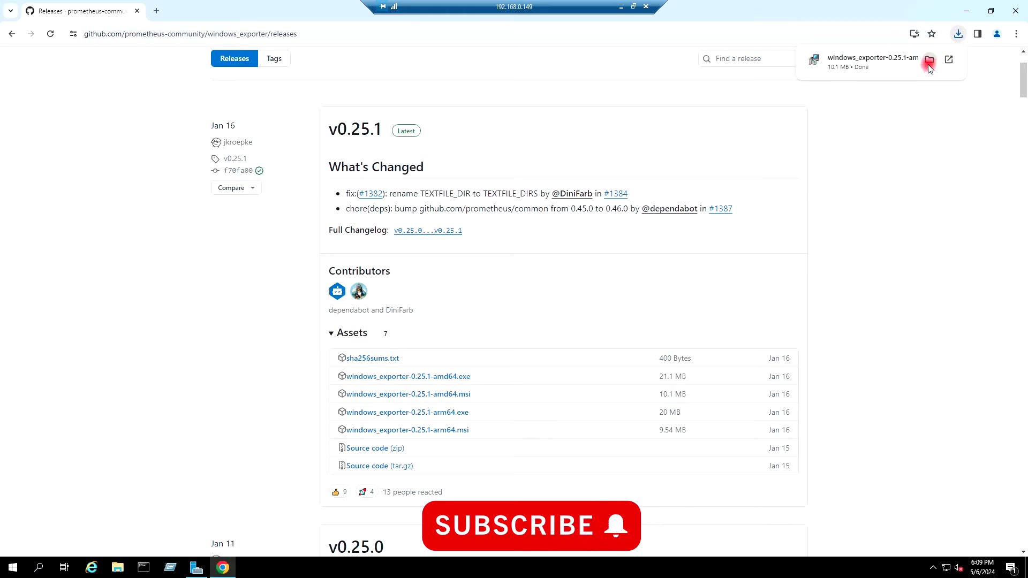
pyautogui.click(929, 61)
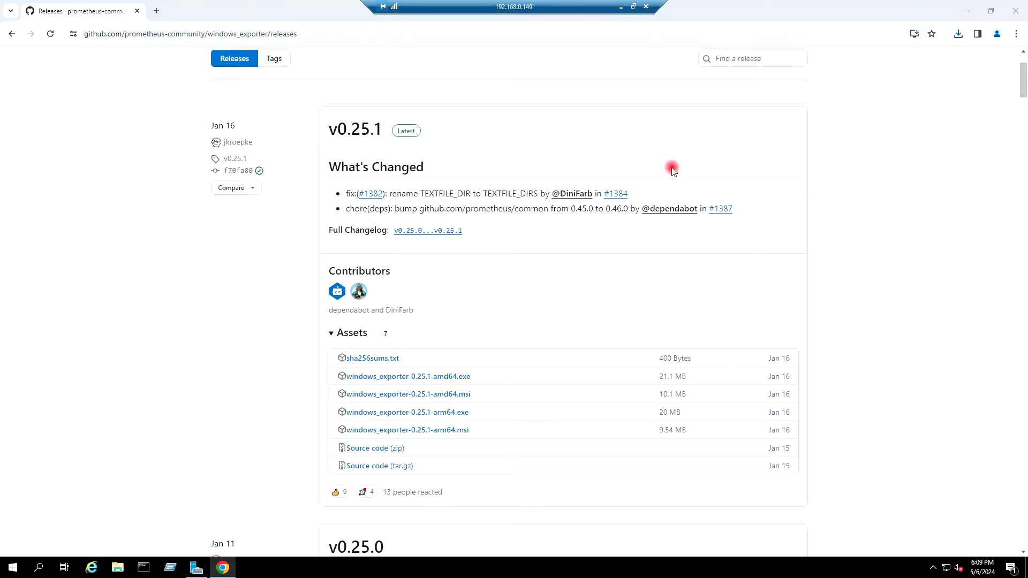
# Step: Run the windows_exporter MSI, allowing it past SmartScreen with Run anyway, then close the Downloads folder
pyautogui.click(968, 11)
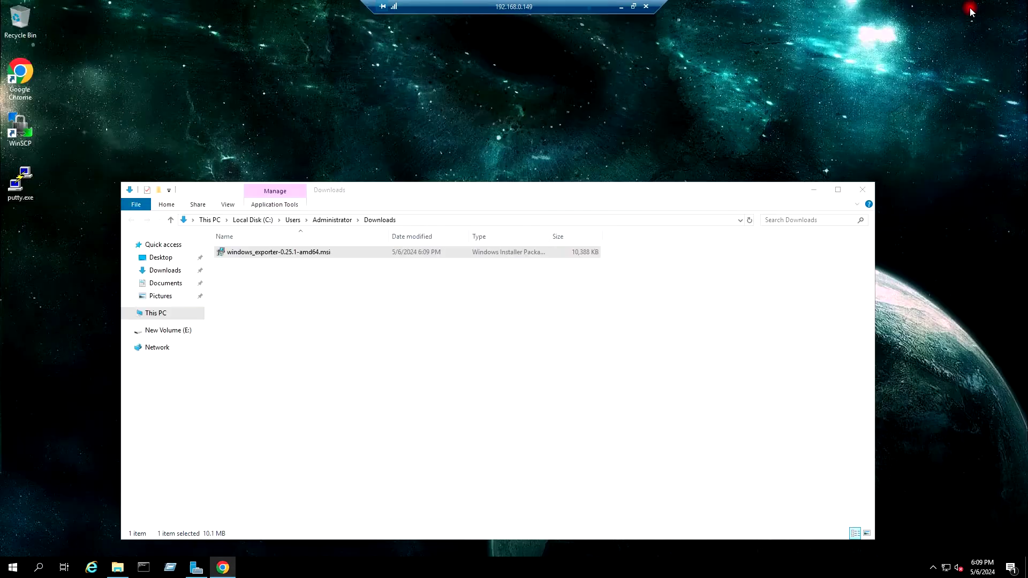
pyautogui.doubleClick(262, 252)
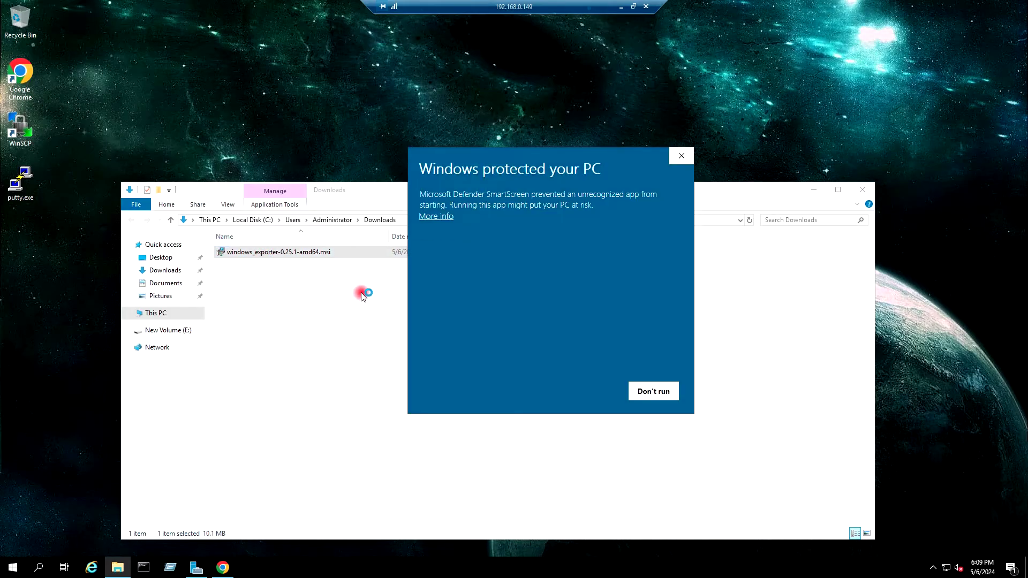
pyautogui.click(436, 216)
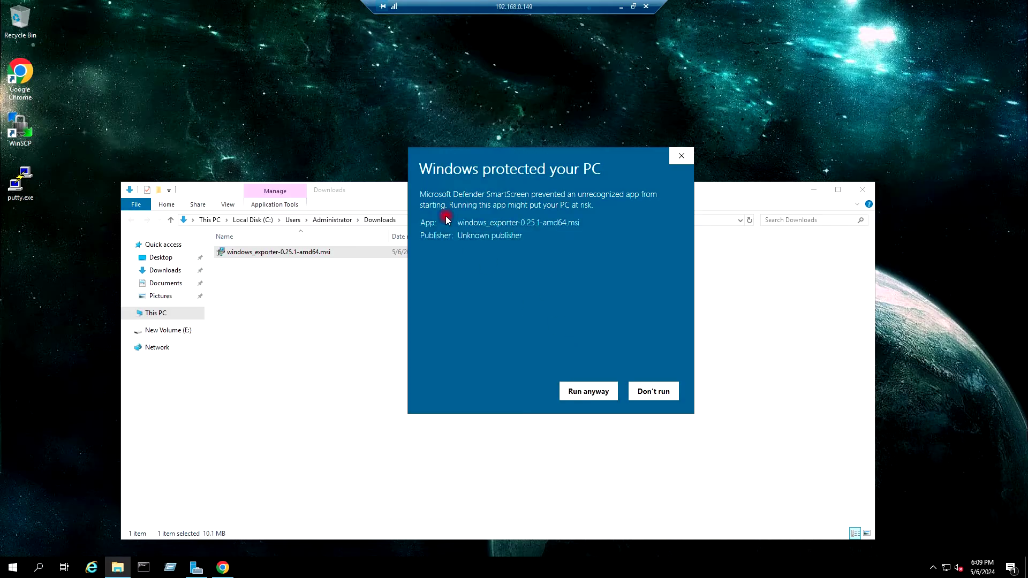
pyautogui.click(576, 394)
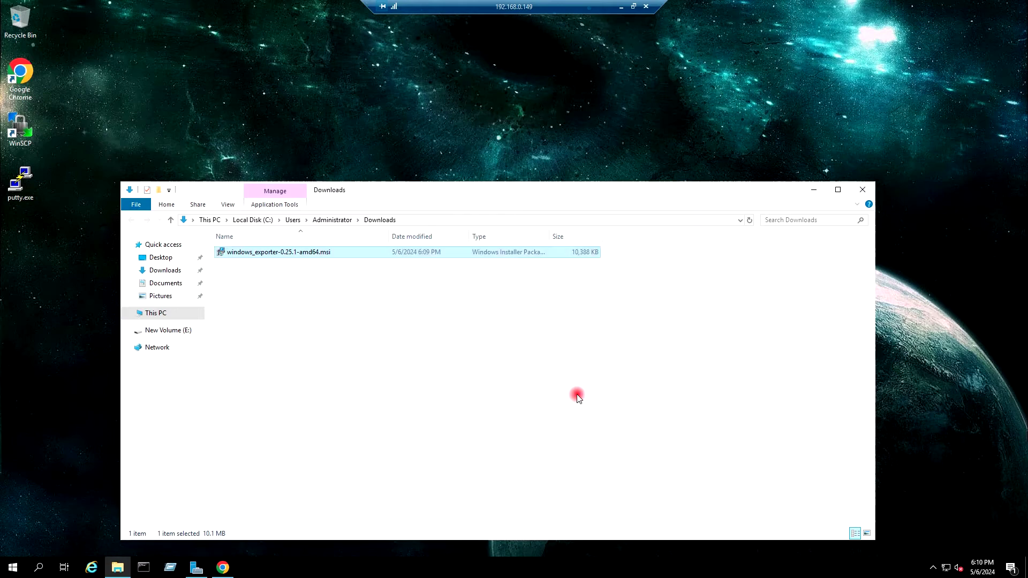
pyautogui.click(543, 366)
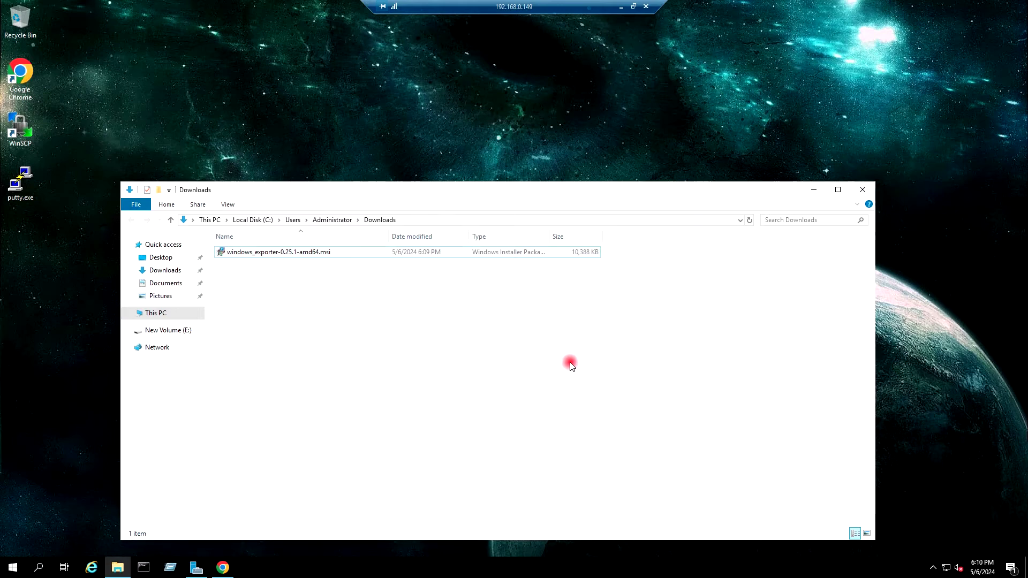
pyautogui.click(864, 190)
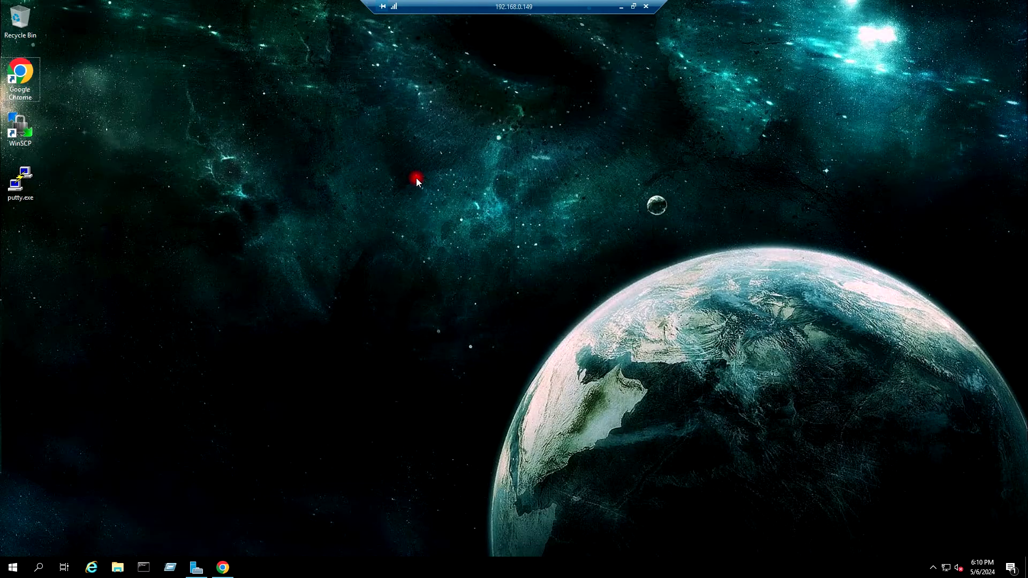
# Step: Open the Services console with services.msc and maximize it
pyautogui.press('super+r')
pyautogui.write('ser')
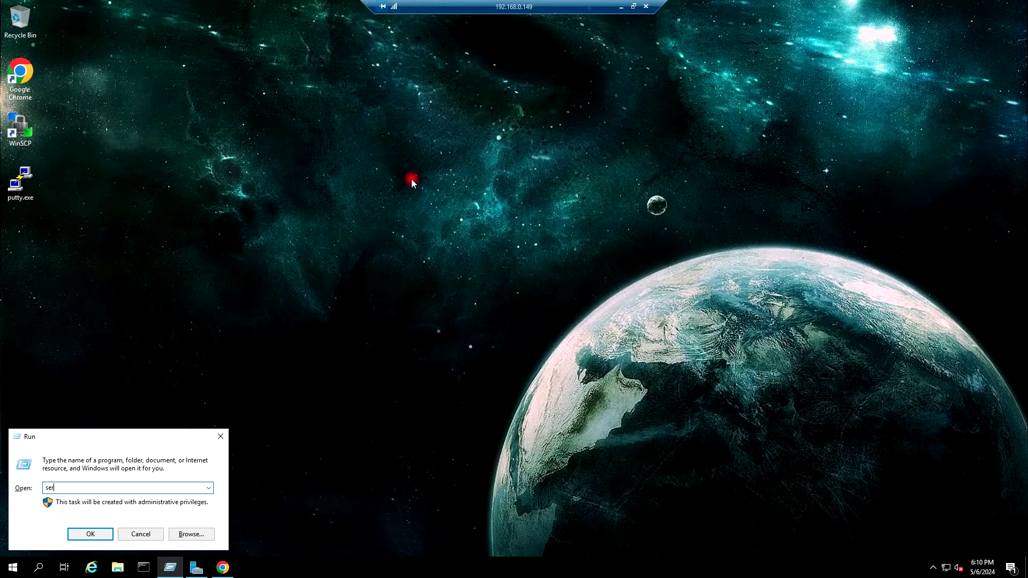
pyautogui.write('vices.msc')
pyautogui.press('Return')
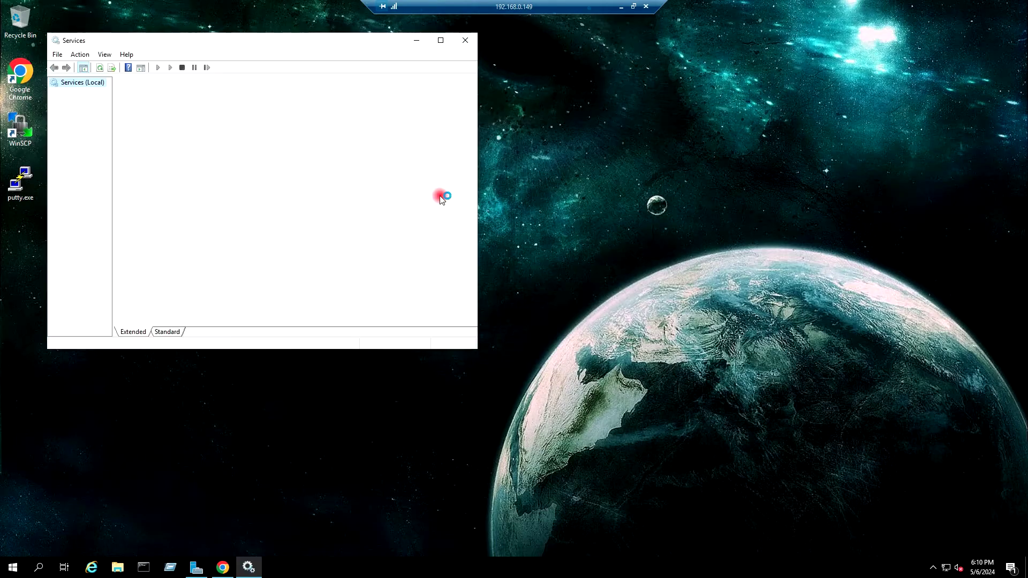
pyautogui.click(441, 40)
# Step: Find windows_exporter in the list, confirm it is Running with Automatic startup, then minimize Services
pyautogui.click(240, 267)
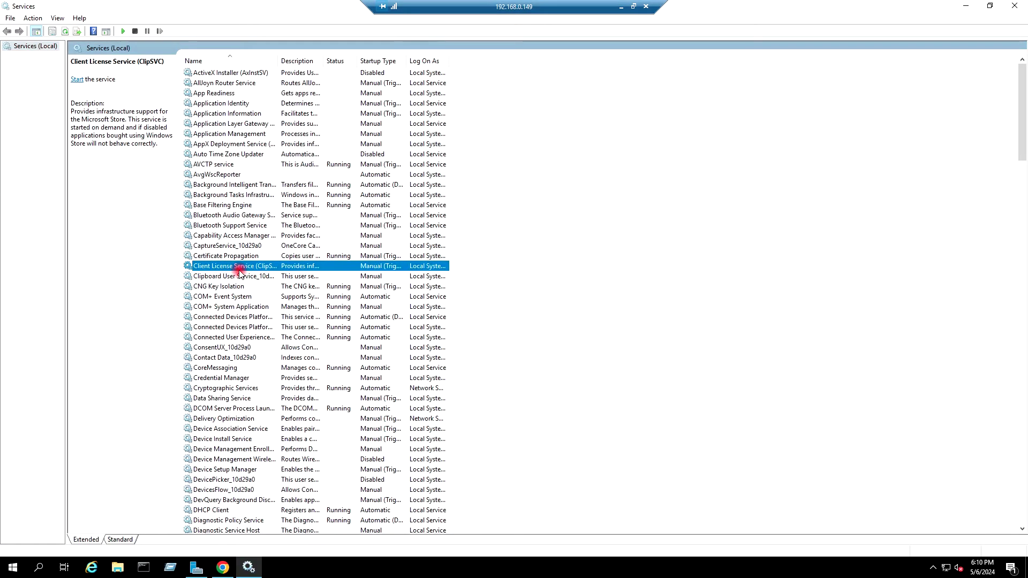
pyautogui.press('w')
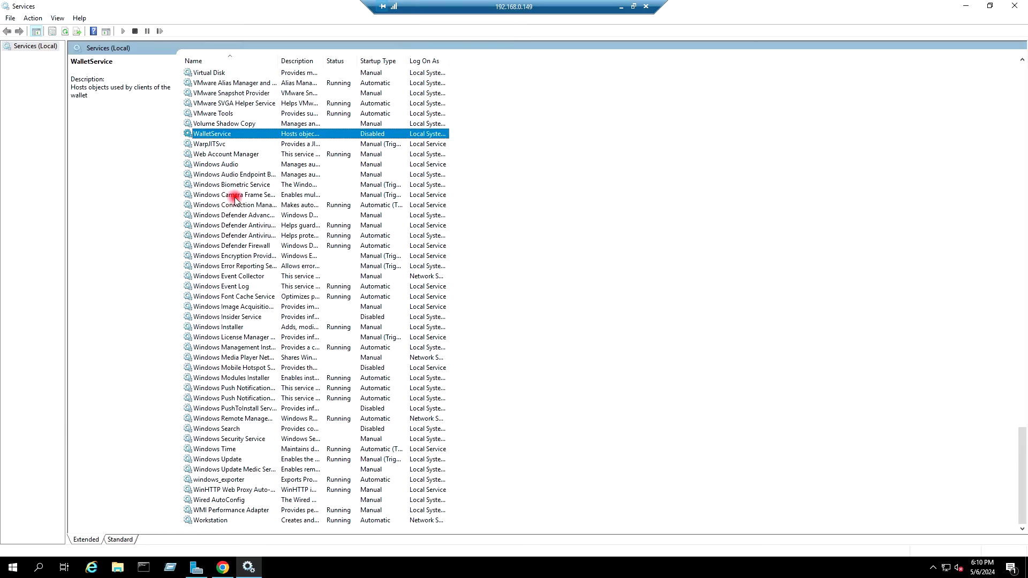
pyautogui.click(236, 481)
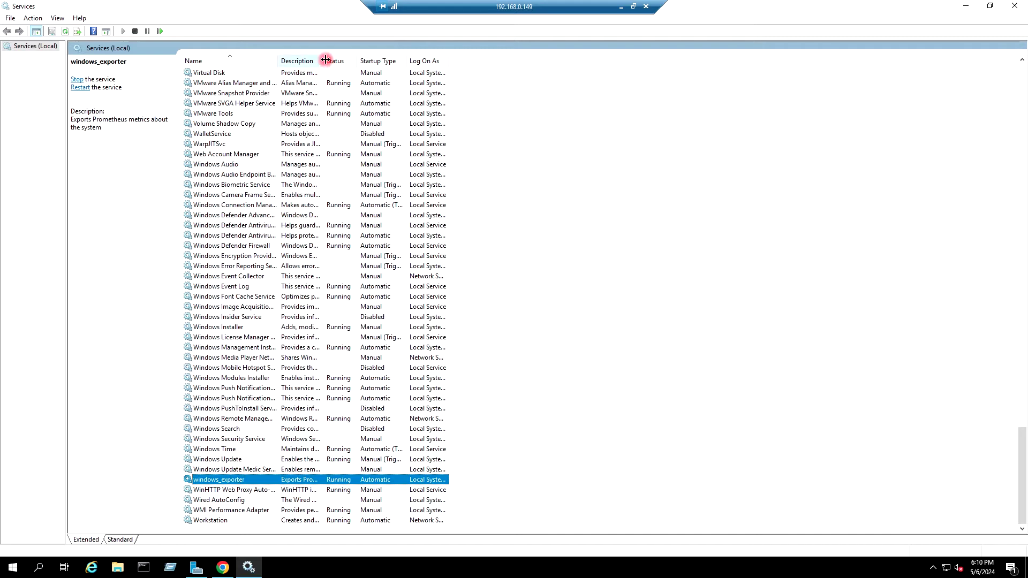
pyautogui.moveTo(326, 60); pyautogui.dragTo(395, 66)
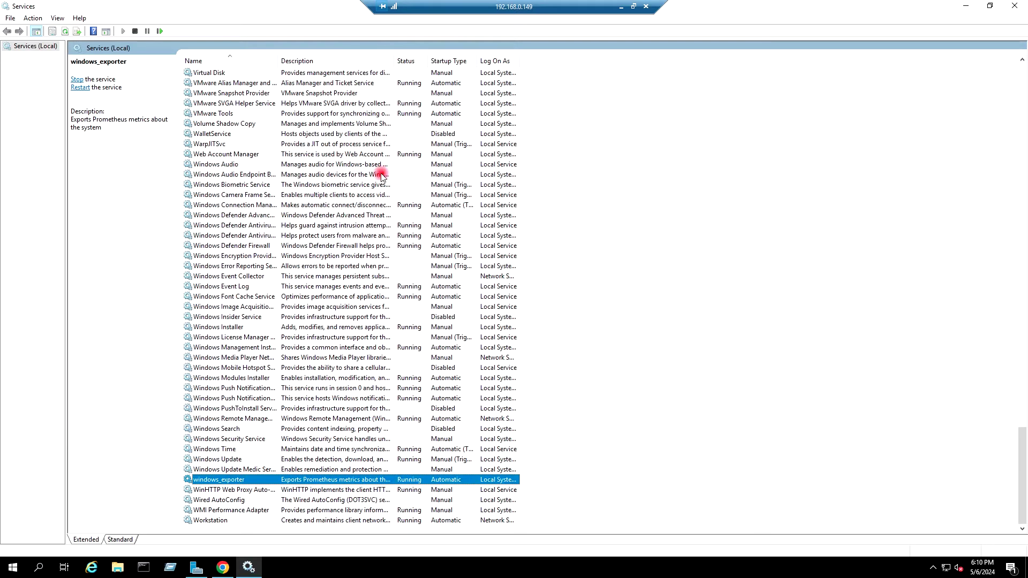
pyautogui.moveTo(410, 61); pyautogui.dragTo(466, 64)
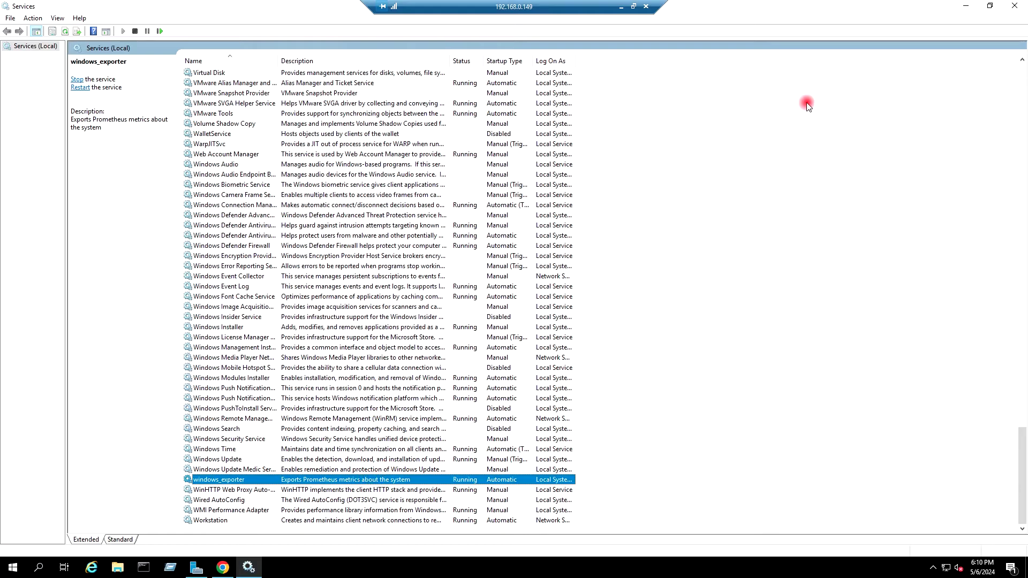
pyautogui.click(966, 6)
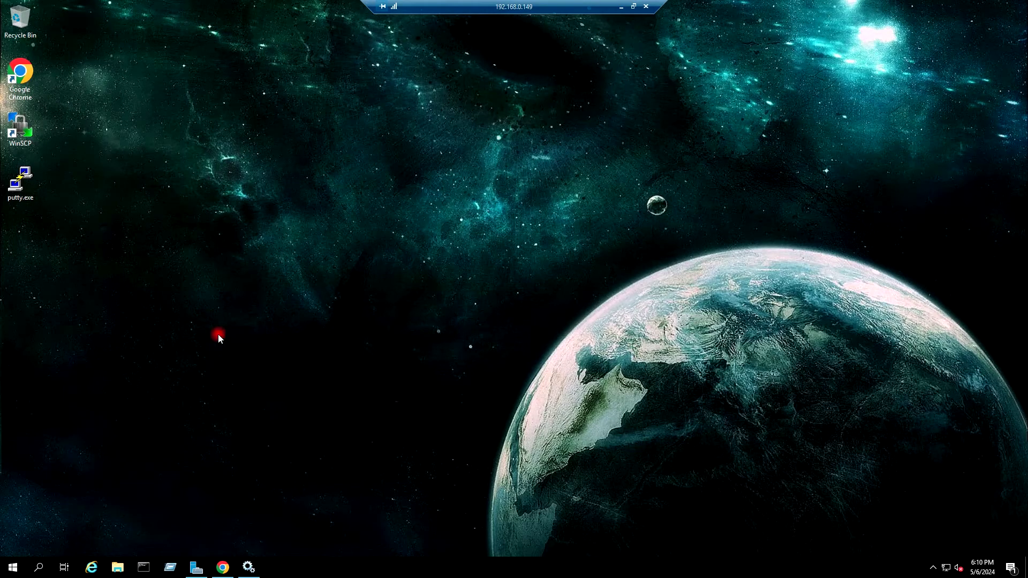
pyautogui.click(225, 562)
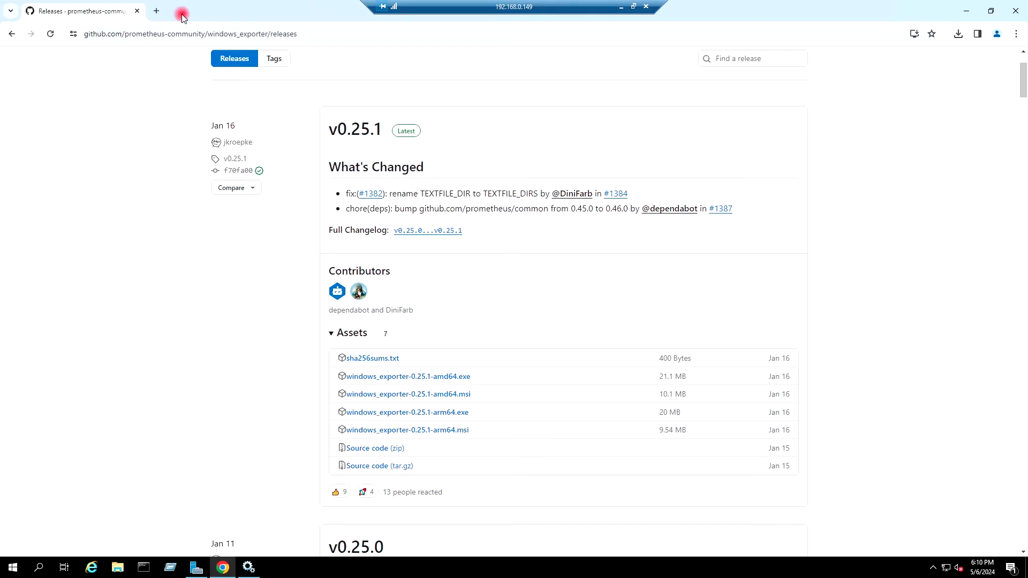
pyautogui.click(158, 11)
pyautogui.write('http://localhost:9182/metrics')
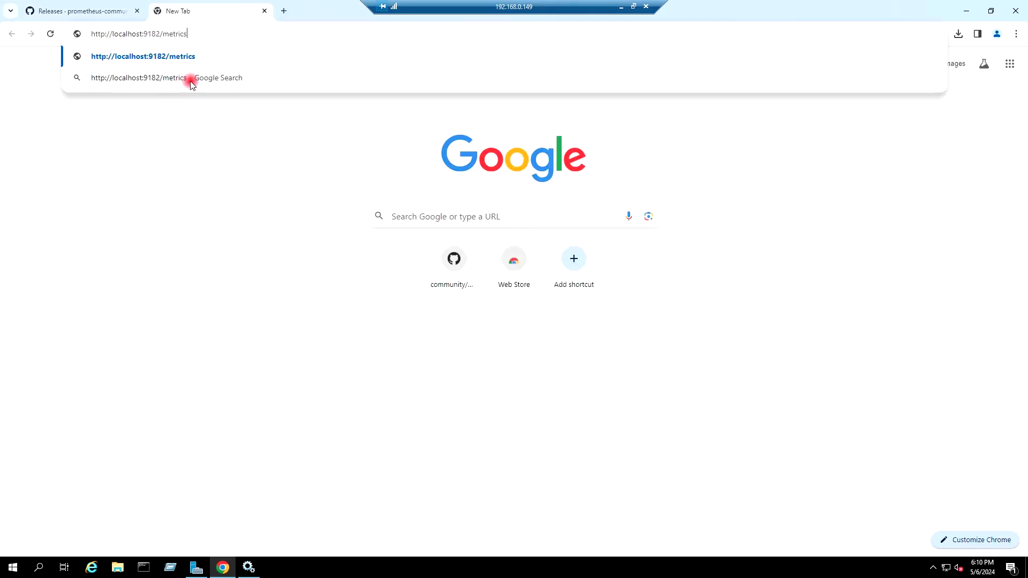
pyautogui.press('Return')
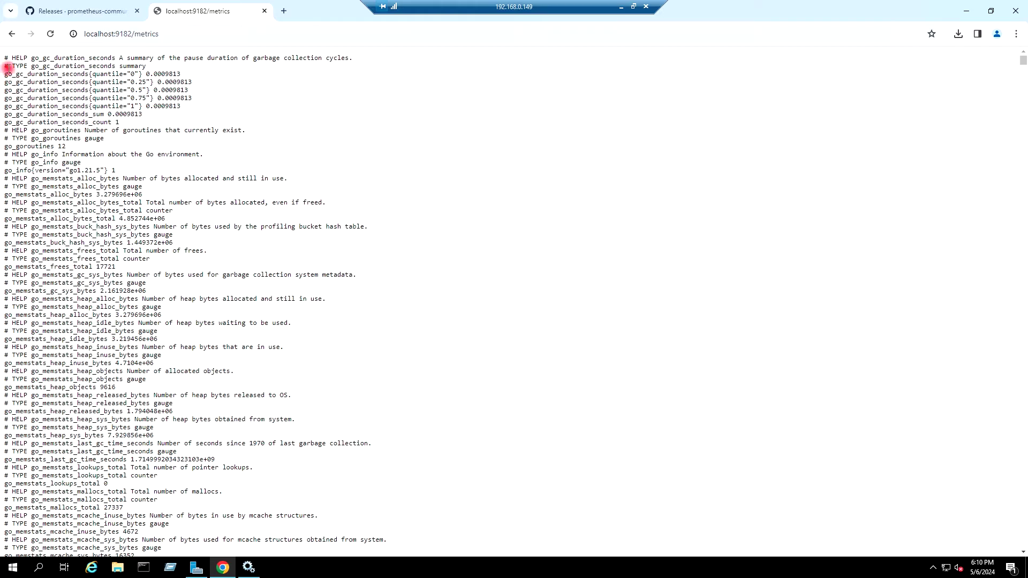
# Step: Scroll through the windows_exporter metrics output, then return to the local MobaXterm terminal
pyautogui.moveTo(4, 59); pyautogui.dragTo(246, 476)
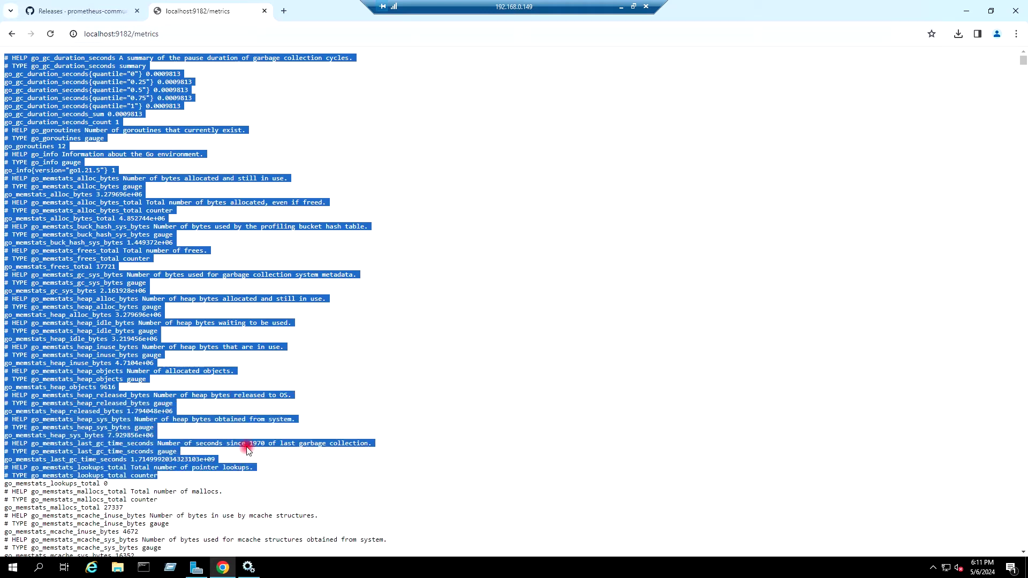
pyautogui.click(132, 109)
pyautogui.scroll(-20, 132, 110)
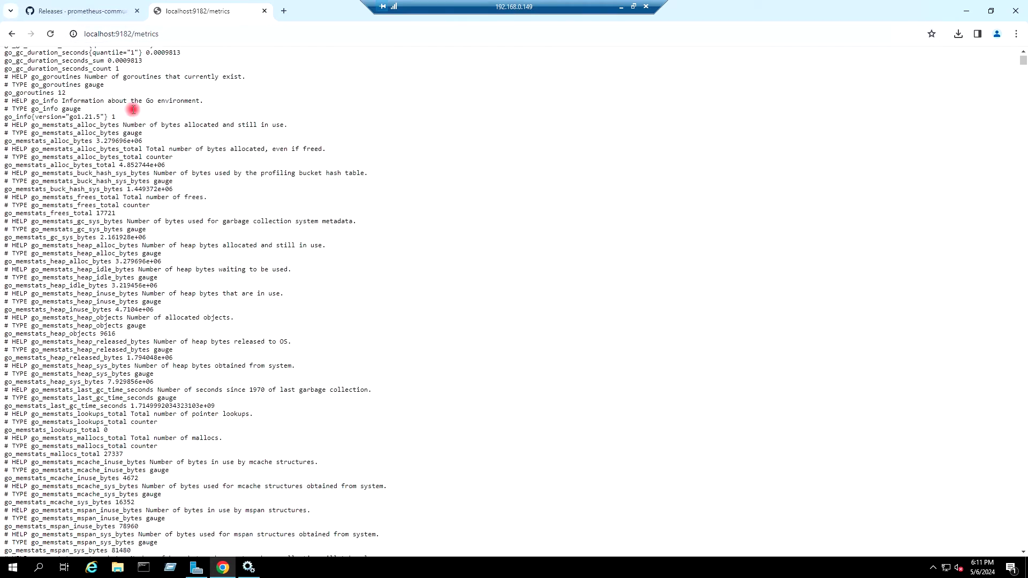
pyautogui.scroll(-20, 132, 109)
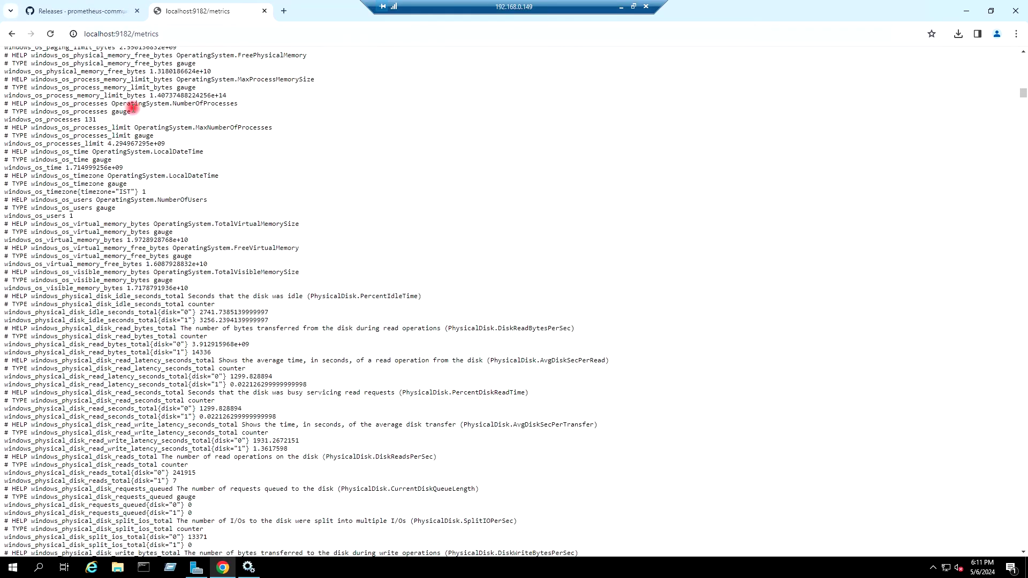
pyautogui.scroll(15, 132, 109)
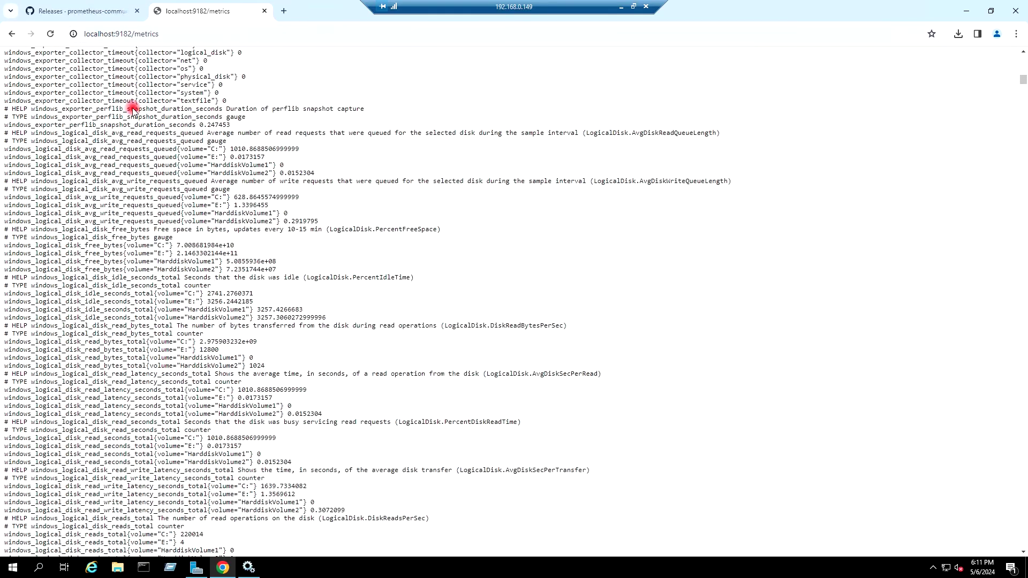
pyautogui.scroll(20, 133, 108)
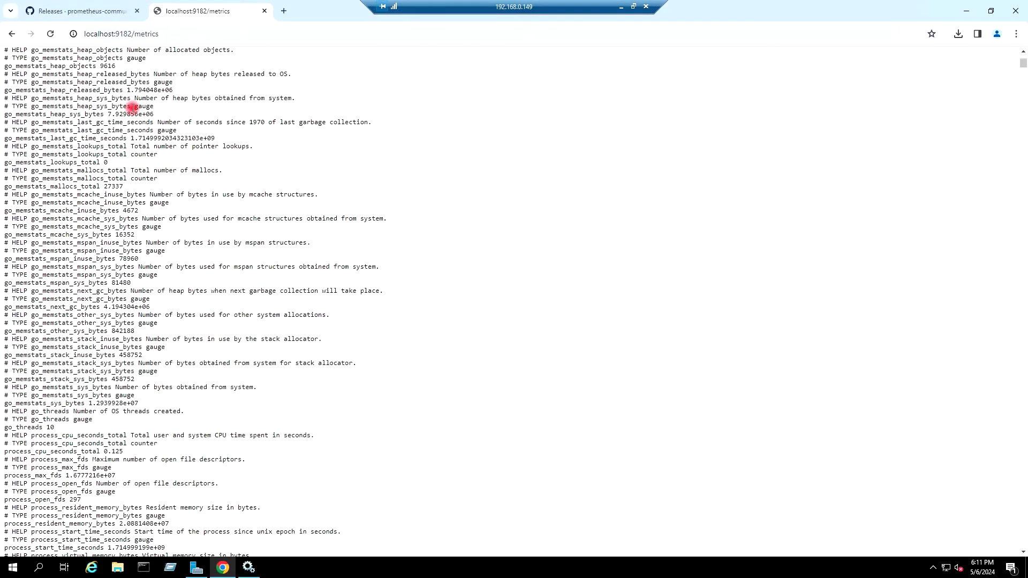
pyautogui.scroll(6, 132, 107)
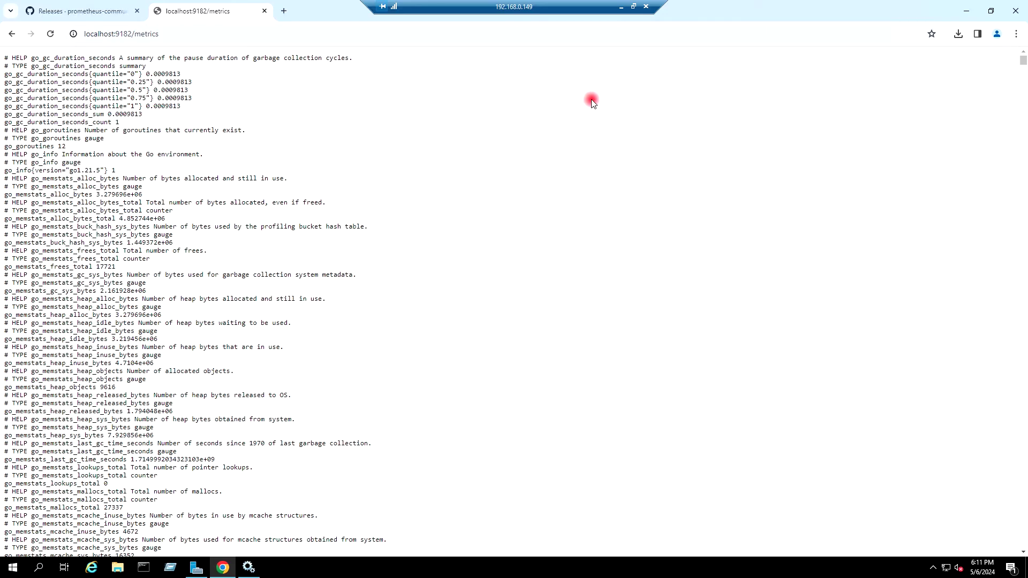
pyautogui.click(622, 9)
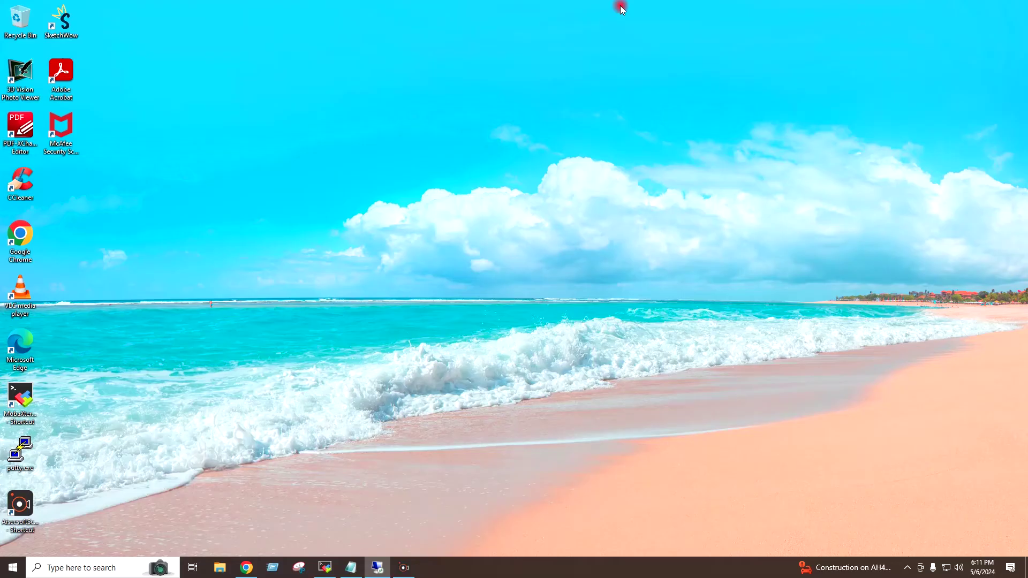
pyautogui.click(325, 567)
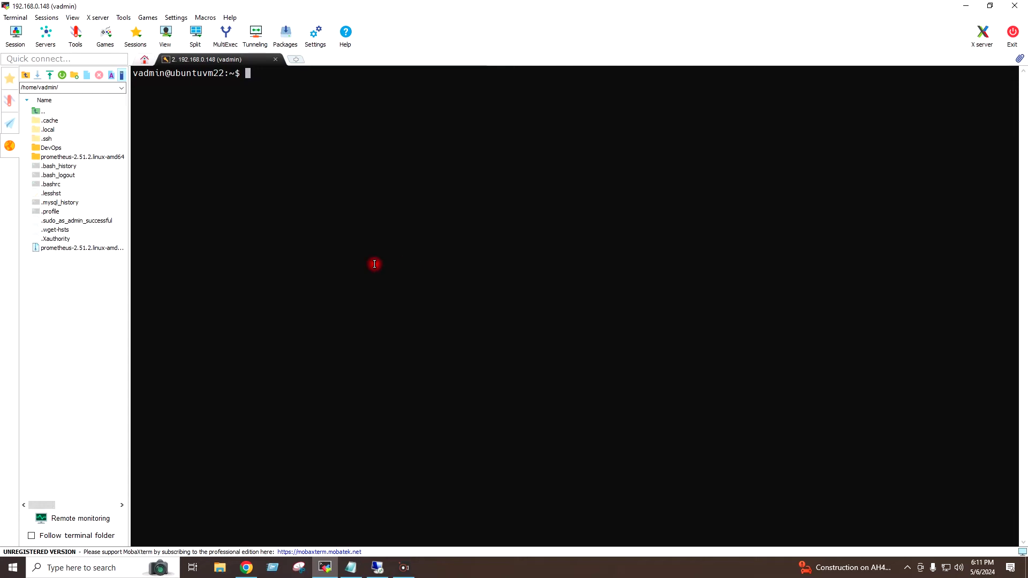
# Step: Run sudo nano /etc/prometheus/prometheus.yml and enter the administrator password
pyautogui.write('sudo na')
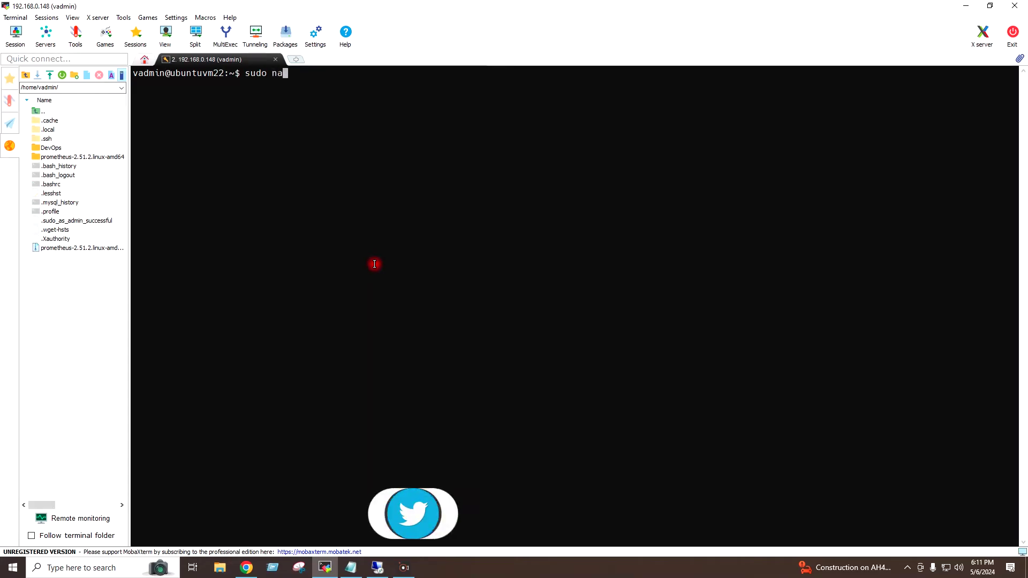
pyautogui.write('no')
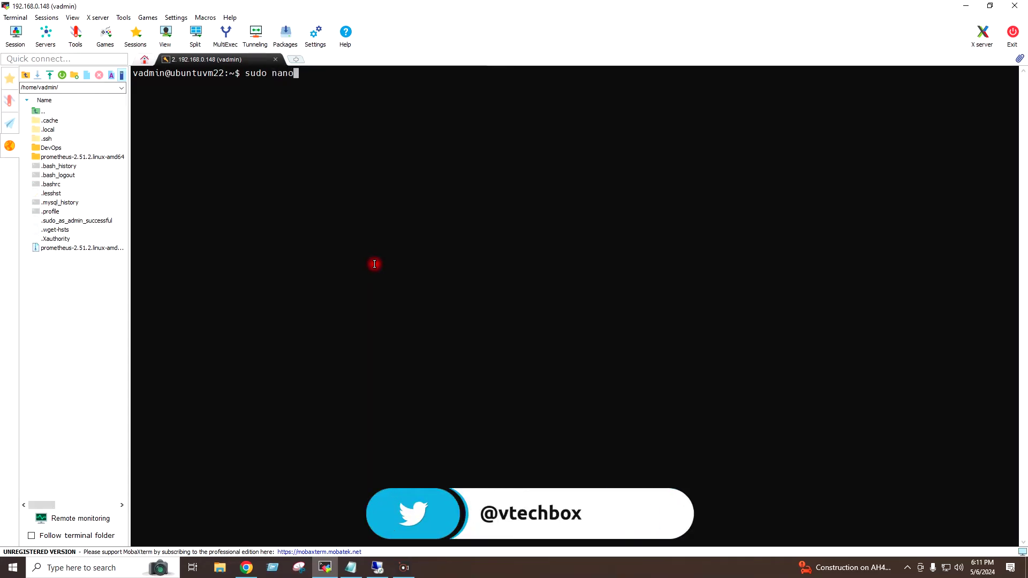
pyautogui.write(' /etc/pro')
pyautogui.press('Tab')
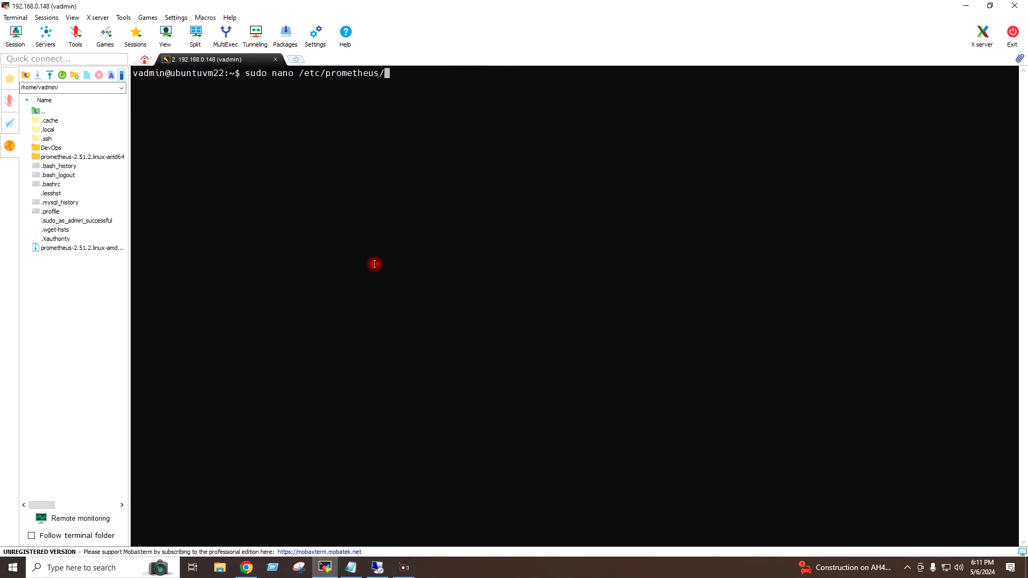
pyautogui.write('prom')
pyautogui.press('Tab')
pyautogui.press('Return')
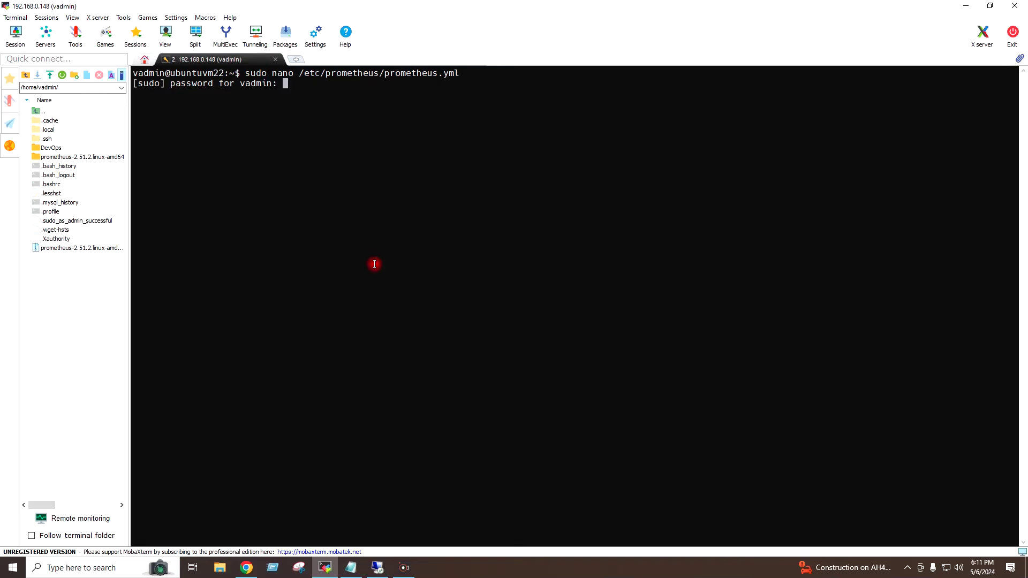
pyautogui.press('Return')
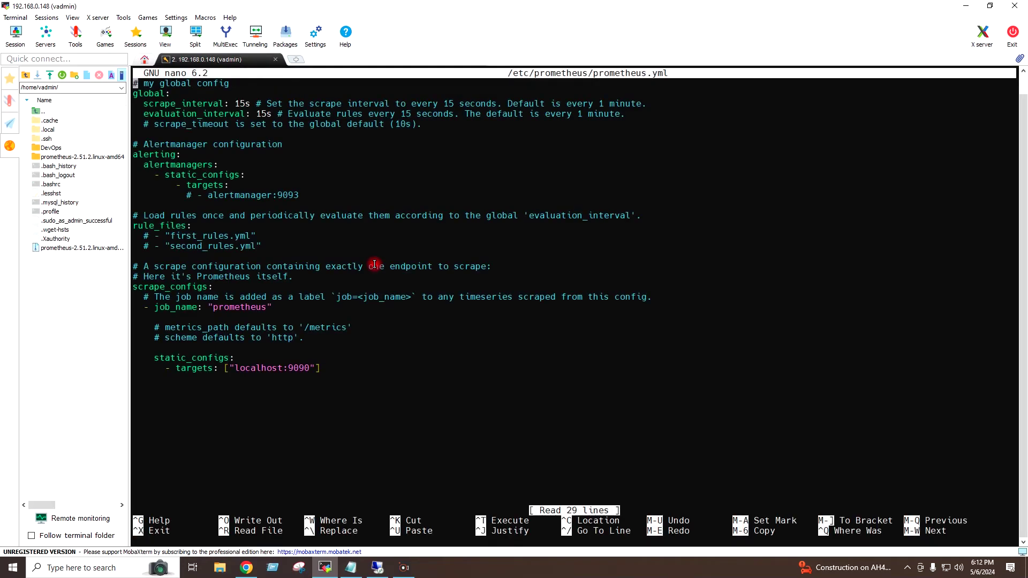
# Step: Add 'scrape_interval: 6s' on a new line under the prometheus job_name
pyautogui.press('Down')
pyautogui.press('Down')
pyautogui.press('Down')
pyautogui.press('Down')
pyautogui.press('Down')
pyautogui.press('Down')
pyautogui.press('Down')
pyautogui.press('Down')
pyautogui.press('Down')
pyautogui.press('Down')
pyautogui.press('Down')
pyautogui.press('Down')
pyautogui.press('Down')
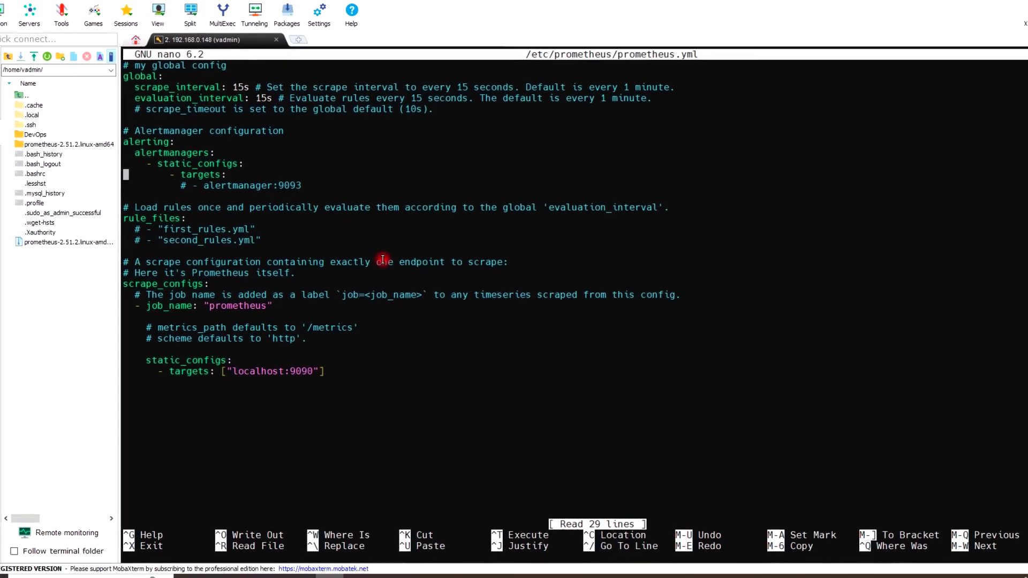
pyautogui.press('Down')
pyautogui.press('Down')
pyautogui.press('Down')
pyautogui.press('Down')
pyautogui.press('Down')
pyautogui.press('Down')
pyautogui.press('Down')
pyautogui.press('Down')
pyautogui.press('Down')
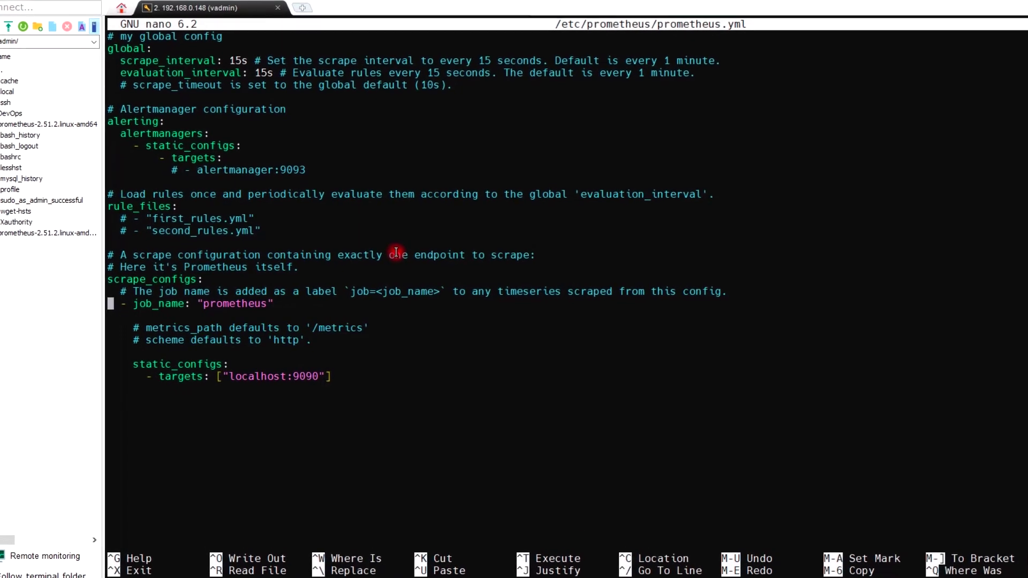
pyautogui.press('Right')
pyautogui.press('Right')
pyautogui.press('Right')
pyautogui.press('Right')
pyautogui.press('Right')
pyautogui.press('Right')
pyautogui.press('Right')
pyautogui.press('Right')
pyautogui.press('Right')
pyautogui.press('Right')
pyautogui.press('Right')
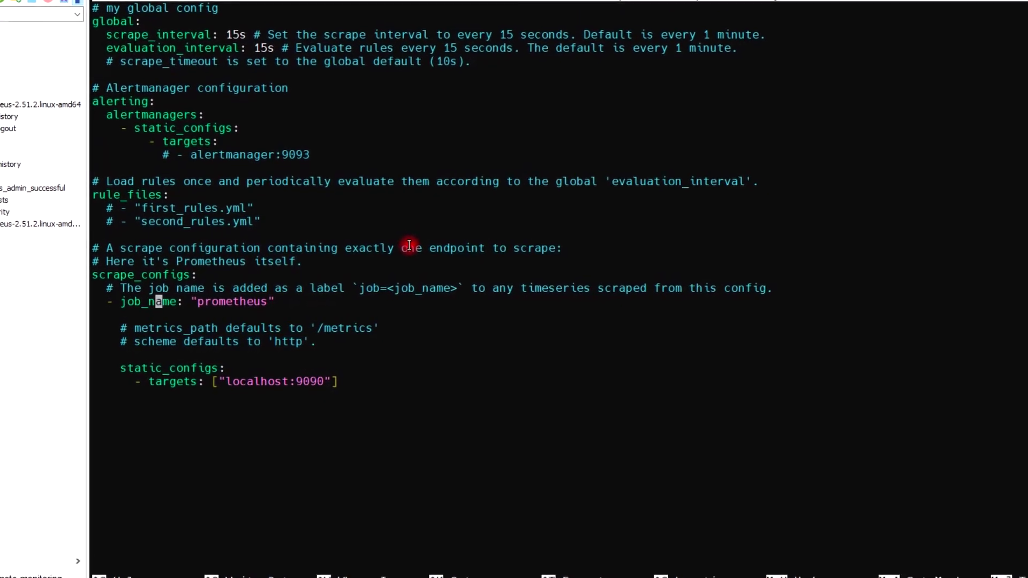
pyautogui.press('Right')
pyautogui.press('Right')
pyautogui.press('Right')
pyautogui.press('Right')
pyautogui.press('Right')
pyautogui.press('Right')
pyautogui.press('Right')
pyautogui.press('Right')
pyautogui.press('Right')
pyautogui.press('Right')
pyautogui.press('Right')
pyautogui.press('Right')
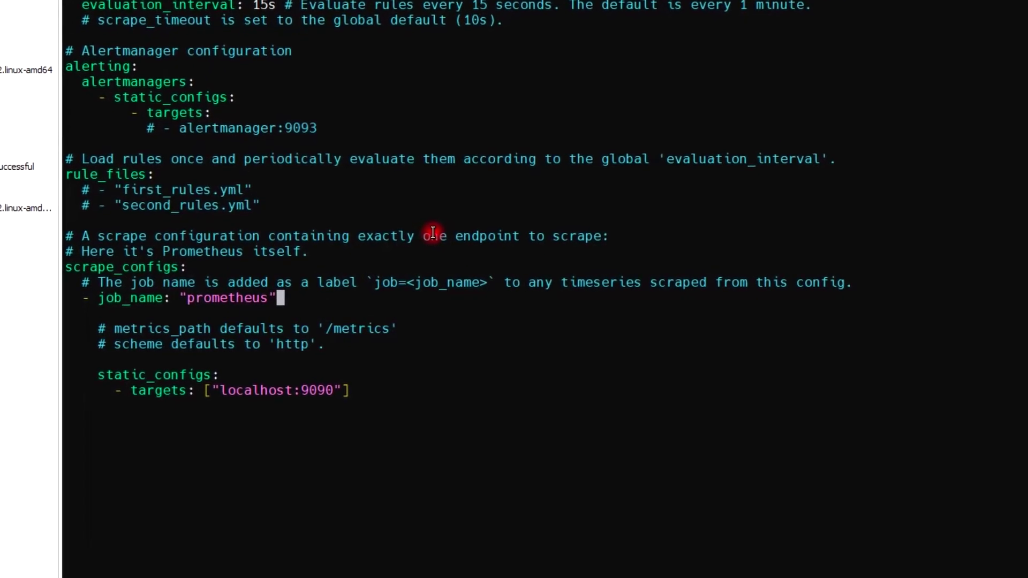
pyautogui.press('Return')
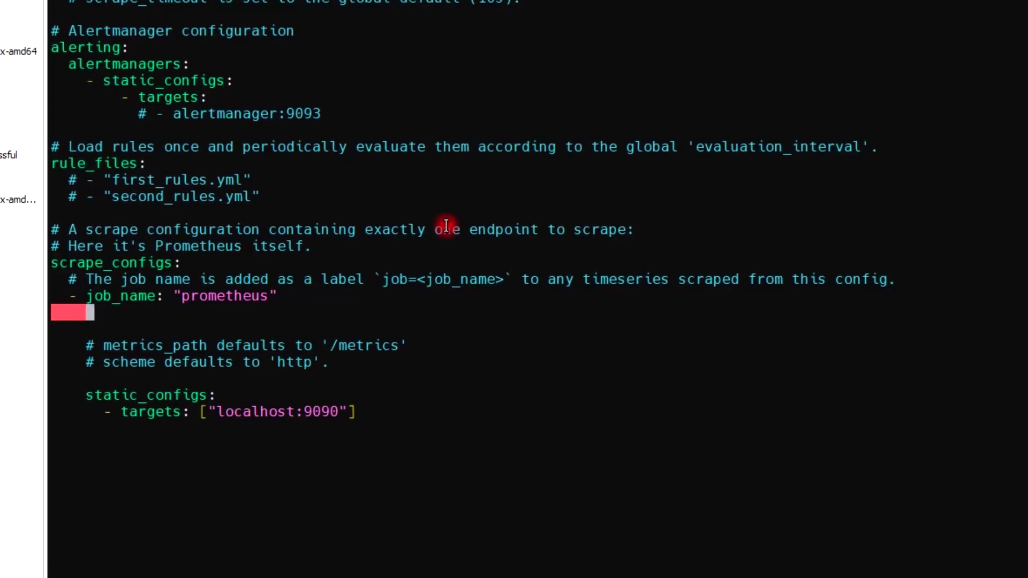
pyautogui.press('BackSpace')
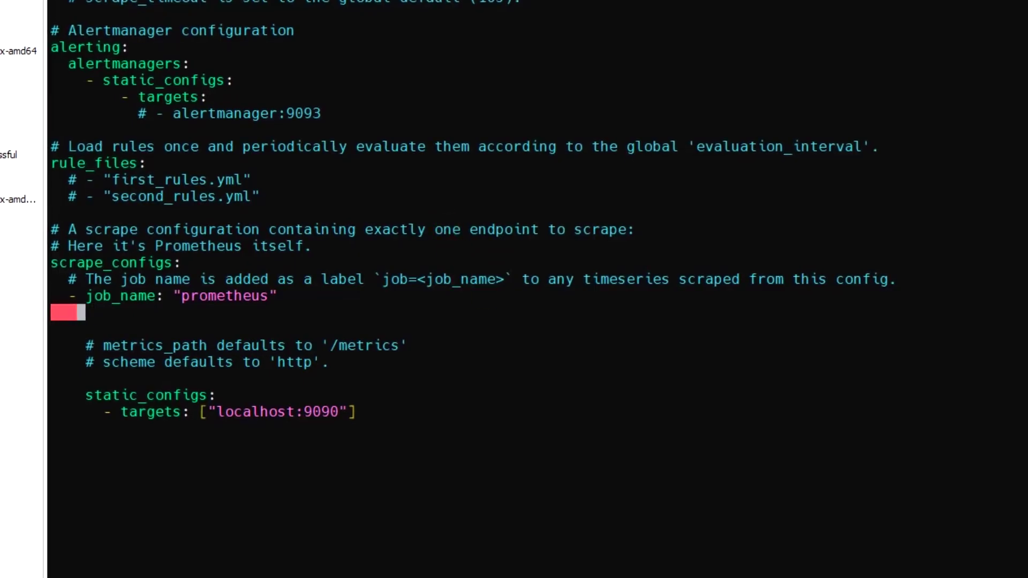
pyautogui.write('scrape_interval: 6s')
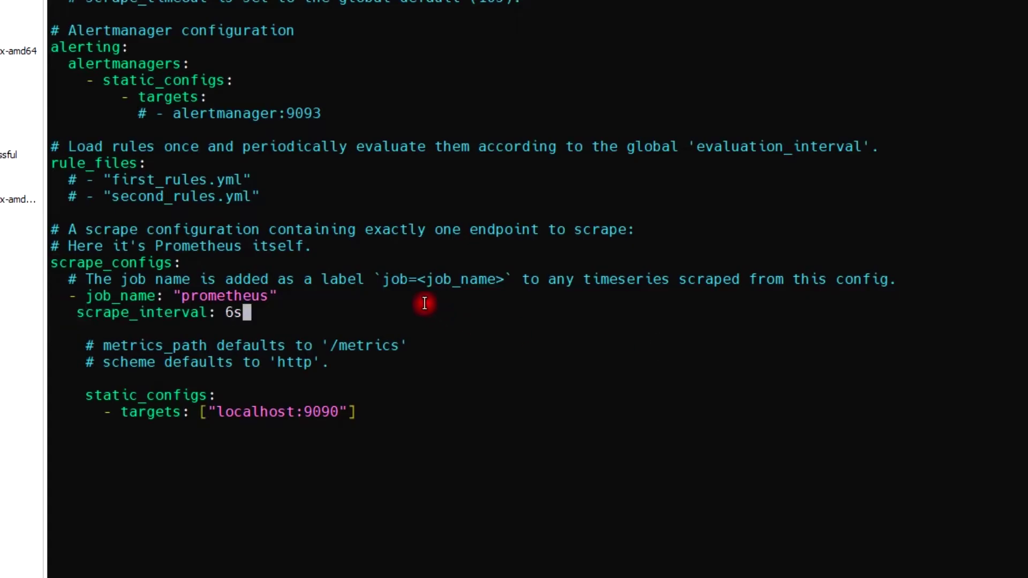
pyautogui.press('Left')
pyautogui.press('Left')
pyautogui.press('Left')
pyautogui.press('Left')
pyautogui.press('Left')
pyautogui.press('Left')
pyautogui.press('Left')
pyautogui.press('Left')
pyautogui.press('Left')
pyautogui.press('Left')
pyautogui.press('Left')
pyautogui.press('Left')
pyautogui.press('Left')
pyautogui.press('Left')
pyautogui.press('Left')
pyautogui.press('Left')
pyautogui.press('Left')
pyautogui.press('Left')
pyautogui.press('Left')
pyautogui.press('Left')
pyautogui.press('Left')
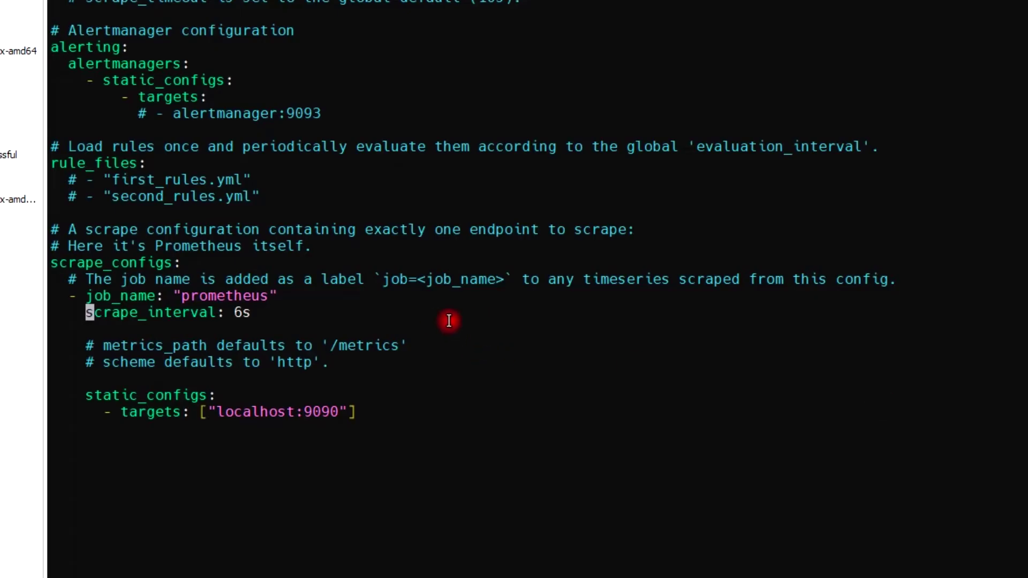
pyautogui.press('Right')
pyautogui.press('Right')
pyautogui.press('Right')
pyautogui.press('Right')
pyautogui.press('Right')
pyautogui.press('Right')
pyautogui.press('Right')
pyautogui.press('Right')
pyautogui.press('Right')
pyautogui.press('Right')
pyautogui.press('Right')
pyautogui.press('Right')
pyautogui.press('Right')
pyautogui.press('Right')
pyautogui.press('Right')
pyautogui.press('Right')
pyautogui.press('Right')
pyautogui.press('Right')
pyautogui.press('Right')
# Step: Add 'scrape_timeout: 5s' on the line below scrape_interval
pyautogui.press('Return')
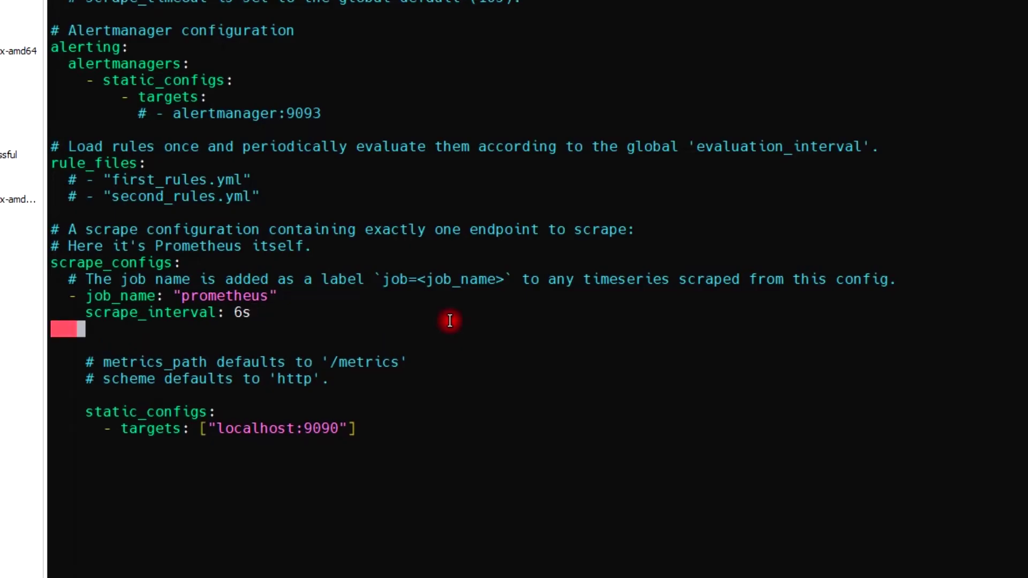
pyautogui.rightClick(450, 321)
pyautogui.press('Left')
pyautogui.press('Left')
pyautogui.press('Left')
pyautogui.press('Left')
pyautogui.press('Left')
pyautogui.press('Left')
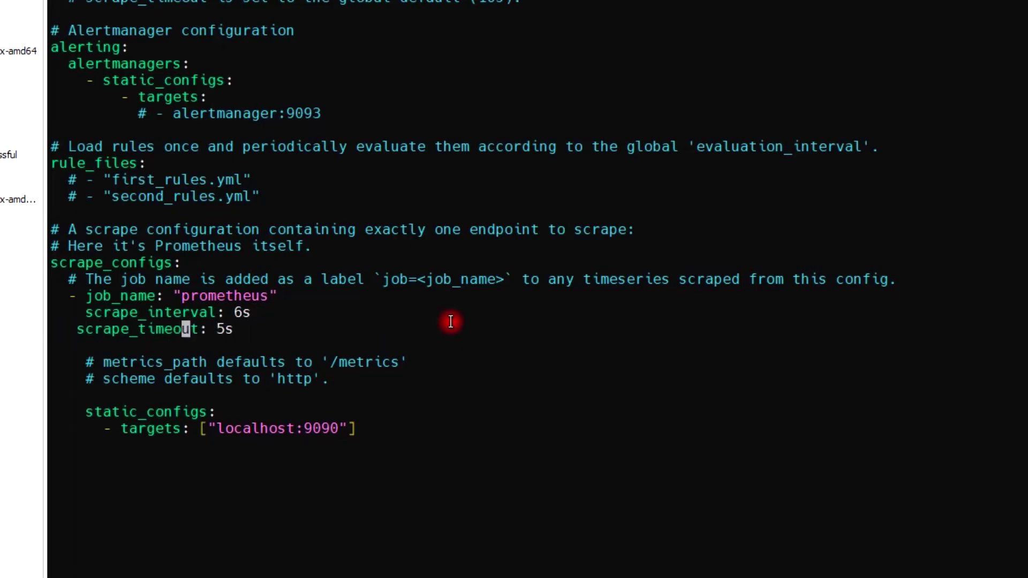
pyautogui.press('Left')
pyautogui.press('Left')
pyautogui.press('Left')
pyautogui.press('Left')
pyautogui.press('Left')
pyautogui.press('Left')
pyautogui.press('Left')
pyautogui.press('Left')
pyautogui.press('Left')
pyautogui.press('Left')
pyautogui.press('Left')
pyautogui.press('Left')
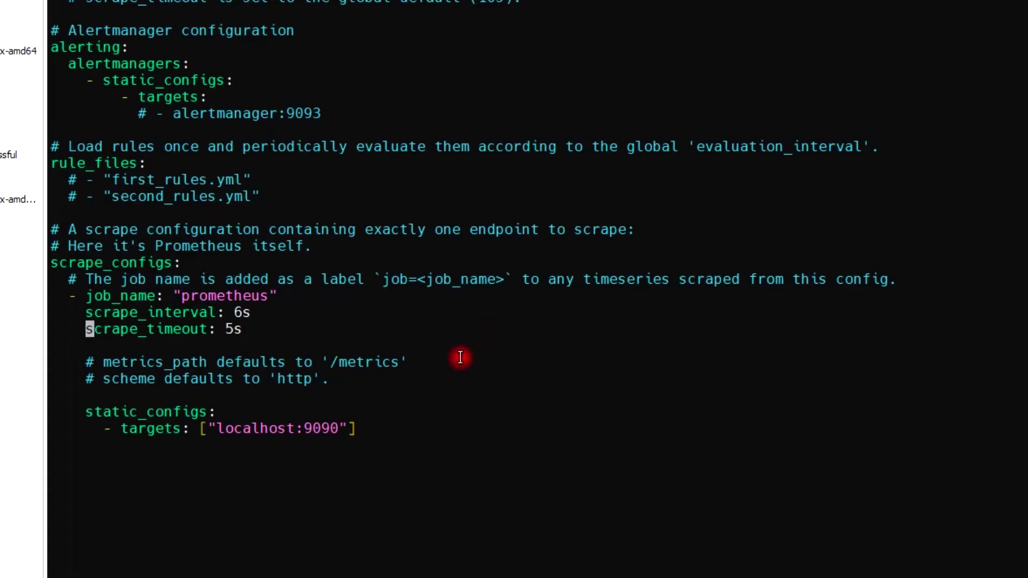
pyautogui.press('Down')
pyautogui.press('Down')
pyautogui.press('Down')
pyautogui.press('Down')
pyautogui.press('Down')
pyautogui.press('Down')
# Step: Append "192.168.0.149:9182" to the targets list after localhost:9090
pyautogui.press('Right')
pyautogui.press('Right')
pyautogui.press('Right')
pyautogui.press('Right')
pyautogui.press('Right')
pyautogui.press('Right')
pyautogui.press('Right')
pyautogui.press('Right')
pyautogui.press('Right')
pyautogui.press('Right')
pyautogui.press('Right')
pyautogui.press('Right')
pyautogui.press('Right')
pyautogui.press('Right')
pyautogui.press('Right')
pyautogui.press('Right')
pyautogui.press('Right')
pyautogui.press('Right')
pyautogui.press('Right')
pyautogui.press('Right')
pyautogui.press('Right')
pyautogui.press('Right')
pyautogui.press('Right')
pyautogui.press('Right')
pyautogui.press('Right')
pyautogui.press('Right')
pyautogui.press('Right')
pyautogui.press('Right')
pyautogui.press('Right')
pyautogui.press('Right')
pyautogui.write(', "192.1')
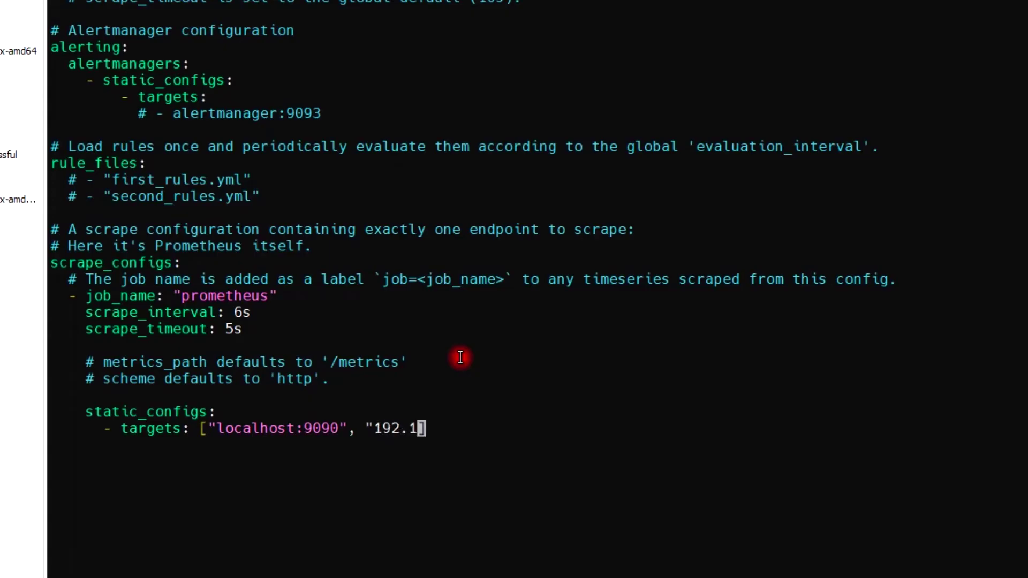
pyautogui.write('68.0.149')
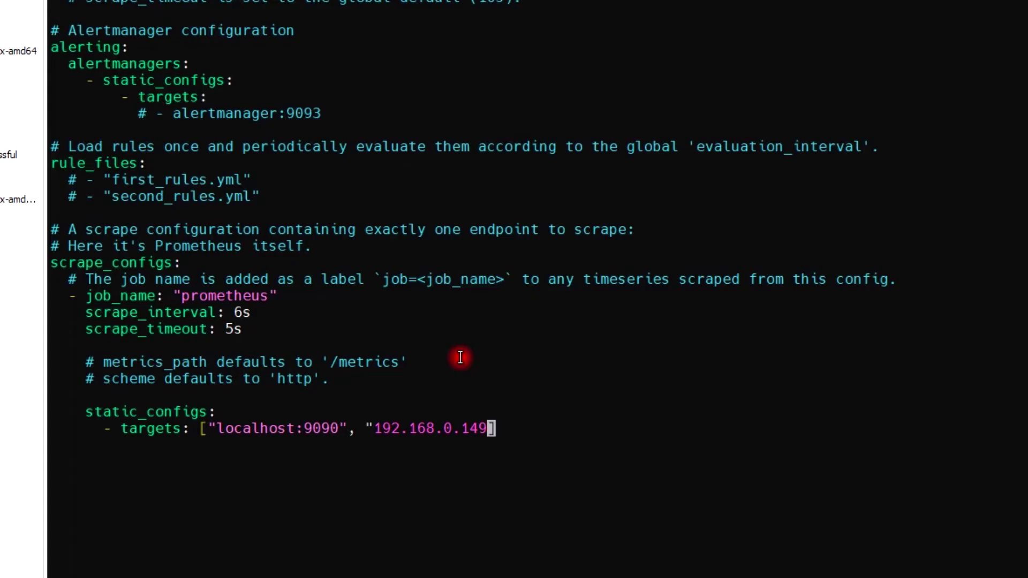
pyautogui.write(':9182')
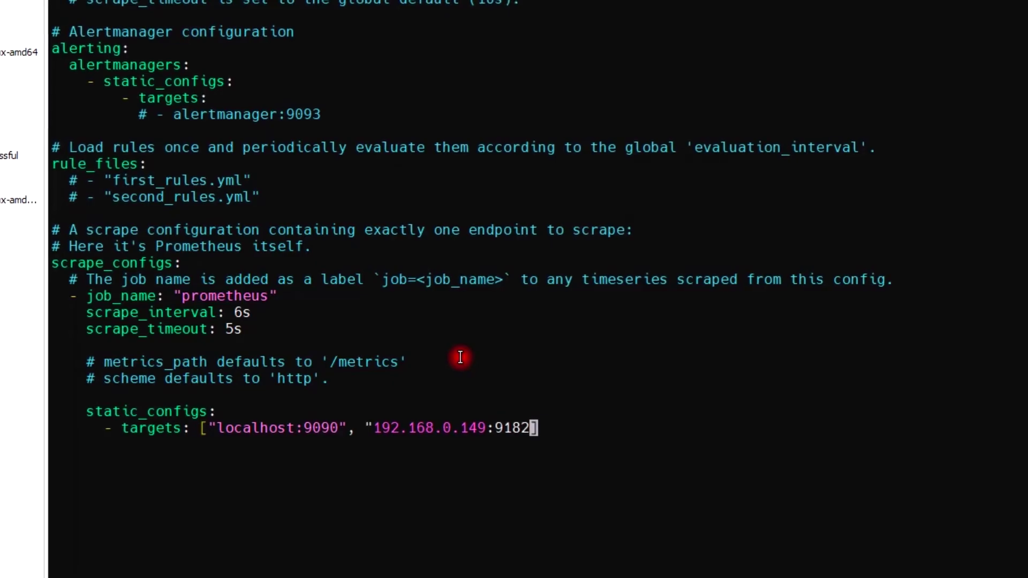
pyautogui.write('"')
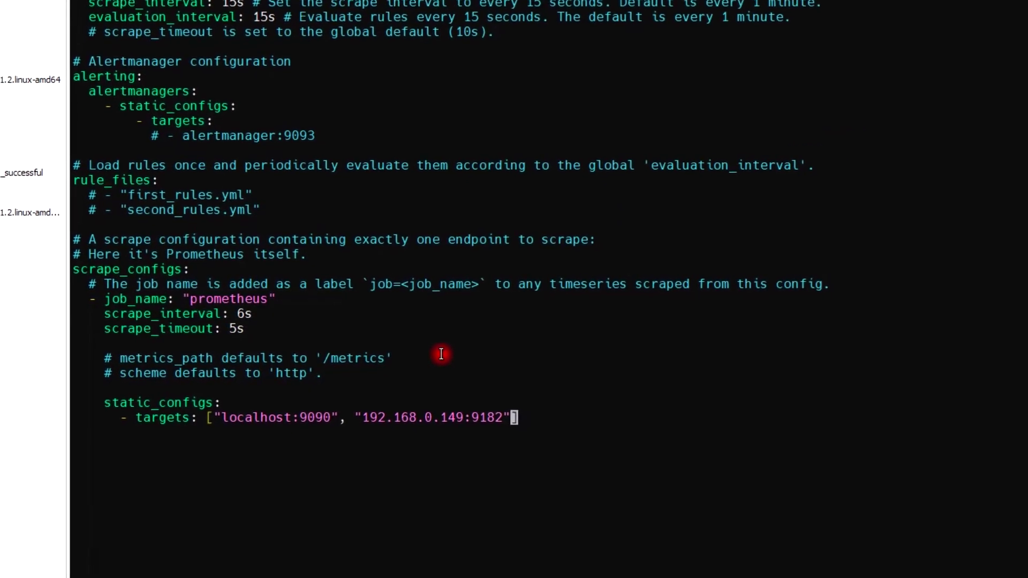
pyautogui.press('Right')
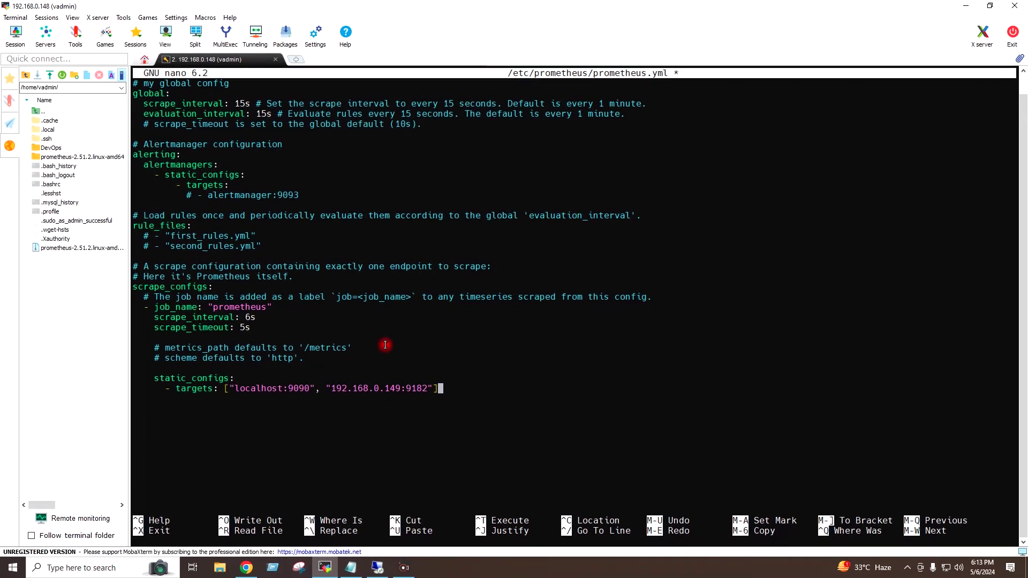
pyautogui.hotkey('ctrl', 'o')
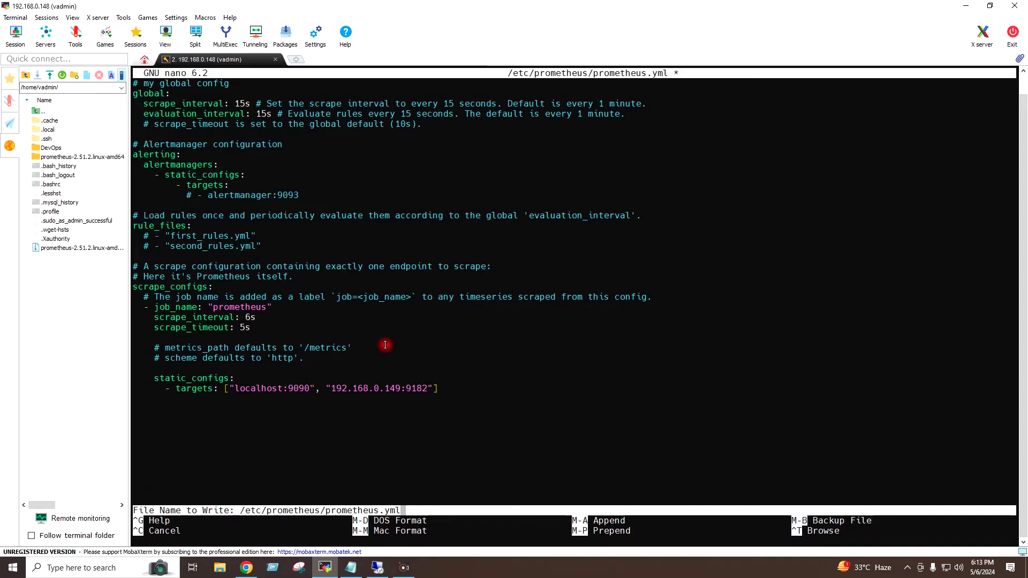
# Step: Save prometheus.yml, exit nano, and validate it with promtool check config
pyautogui.press('Return')
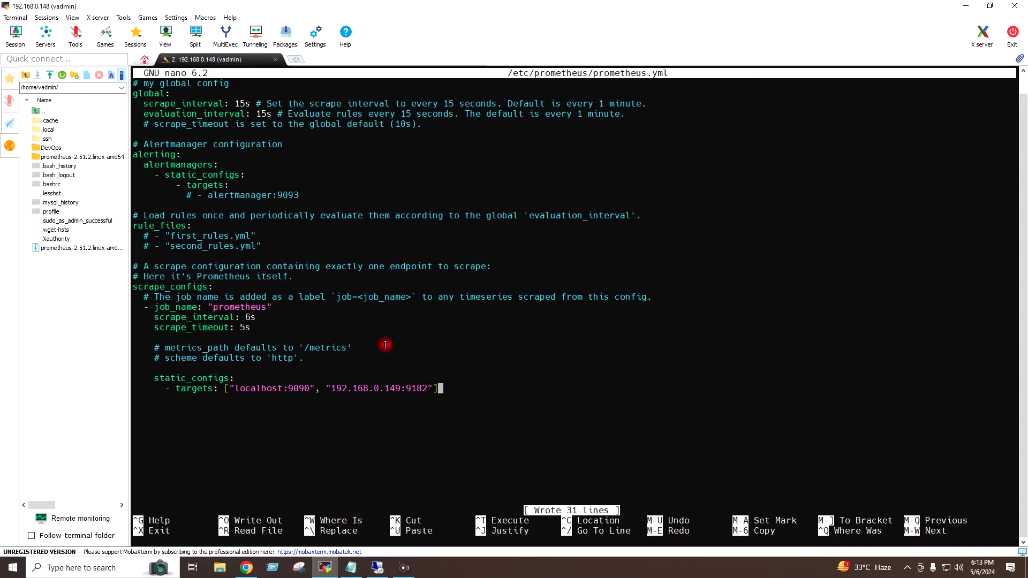
pyautogui.hotkey('ctrl', 'x')
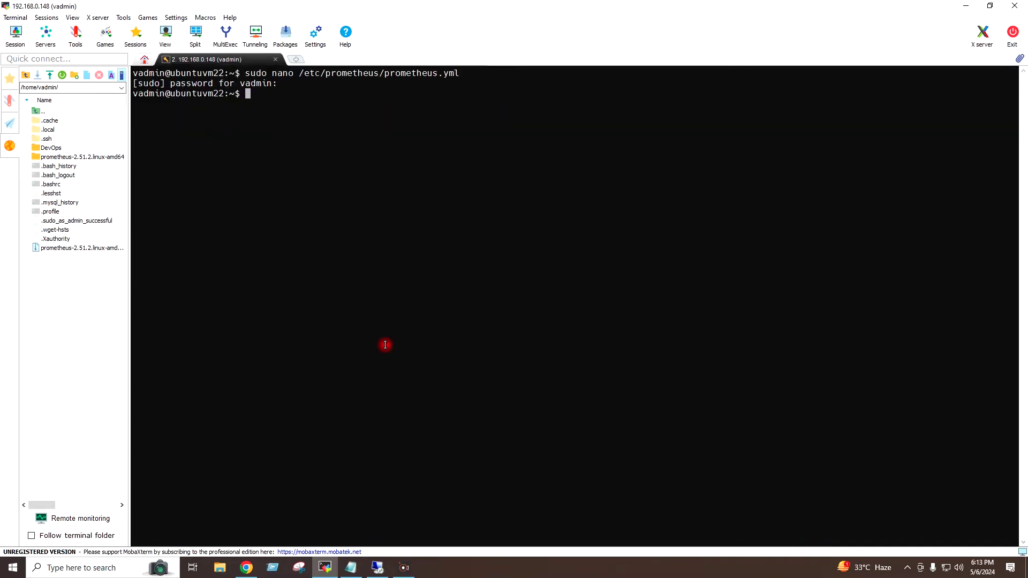
pyautogui.press('Return')
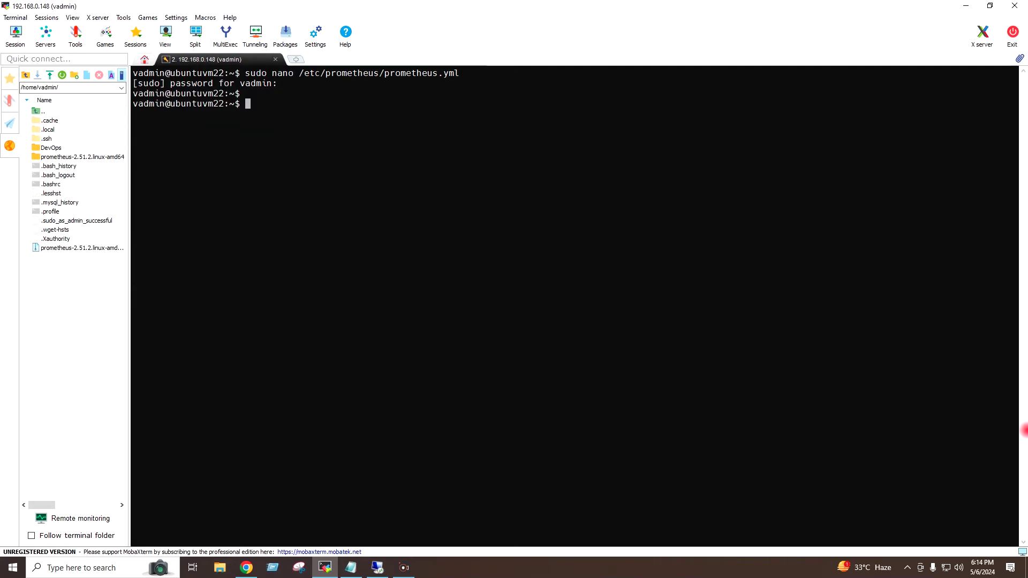
pyautogui.click(1024, 432)
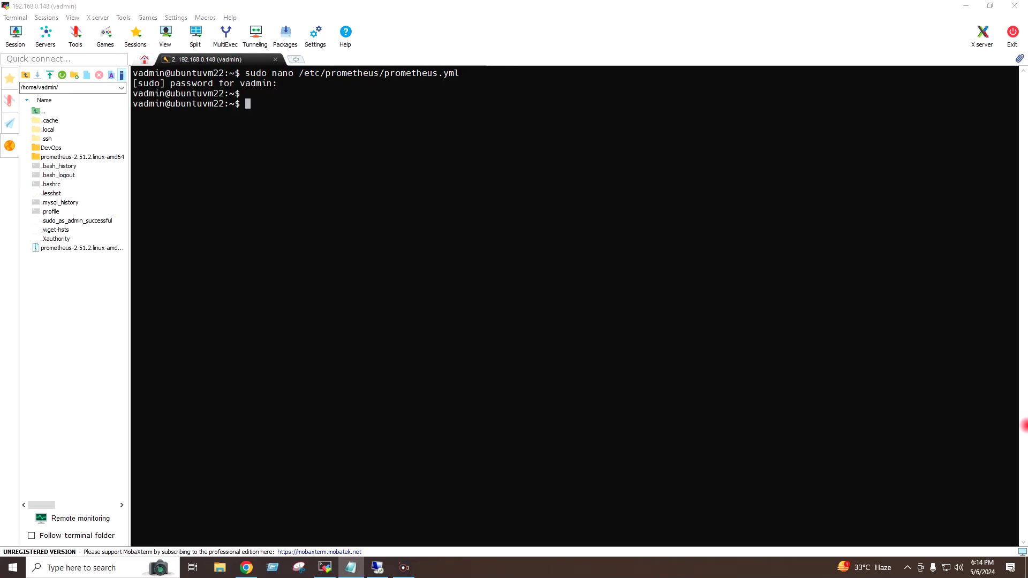
pyautogui.rightClick(435, 150)
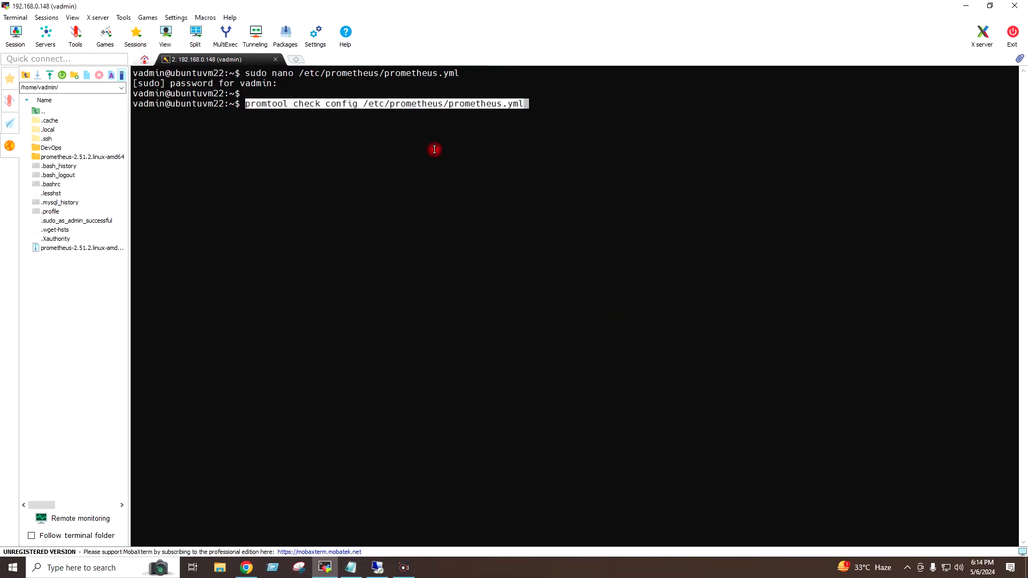
pyautogui.press('Return')
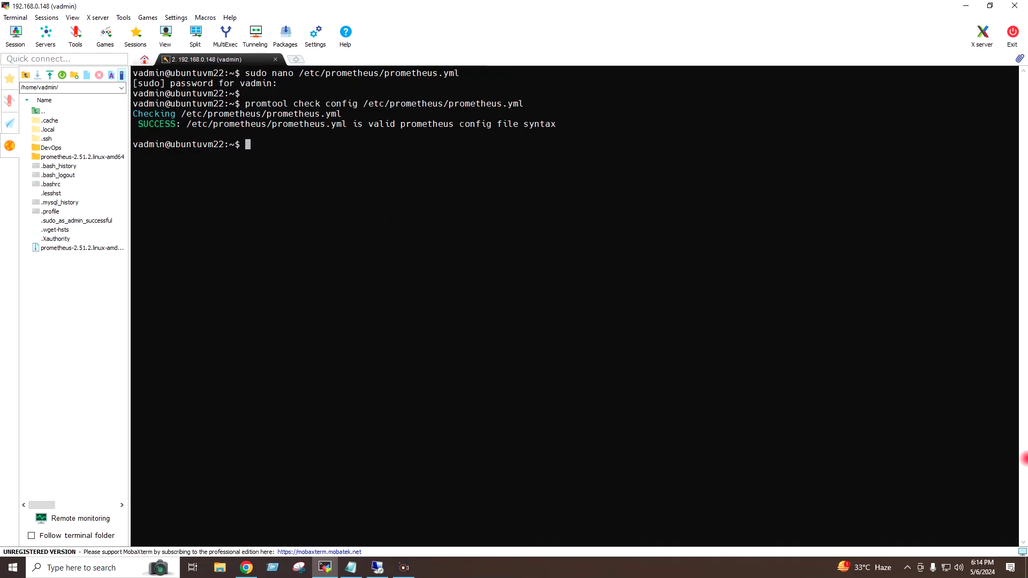
# Step: Restart the Prometheus service with sudo systemctl restart prometheus
pyautogui.hotkey('alt', 'Tab')
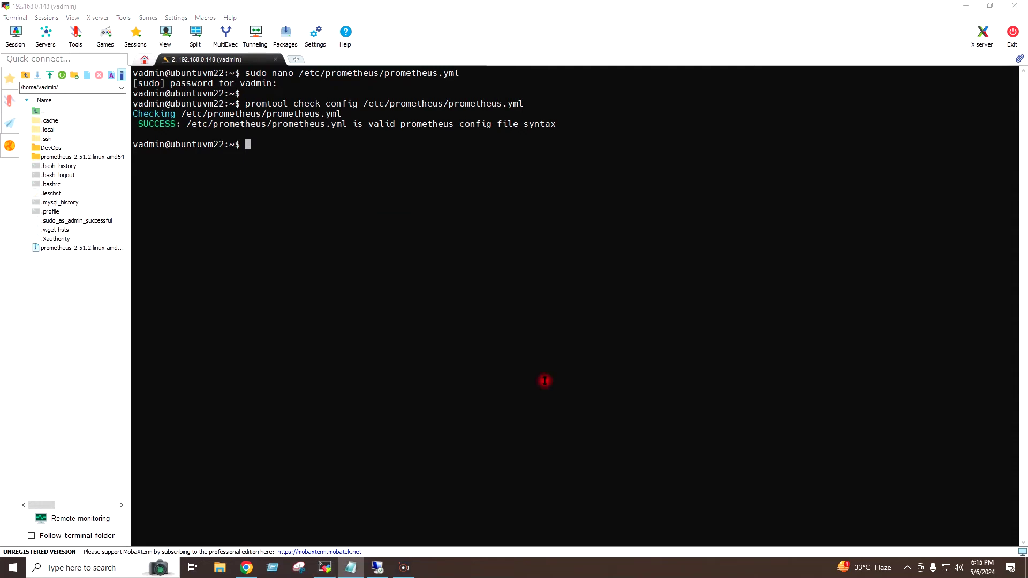
pyautogui.hotkey('alt', 'Tab')
pyautogui.rightClick(468, 196)
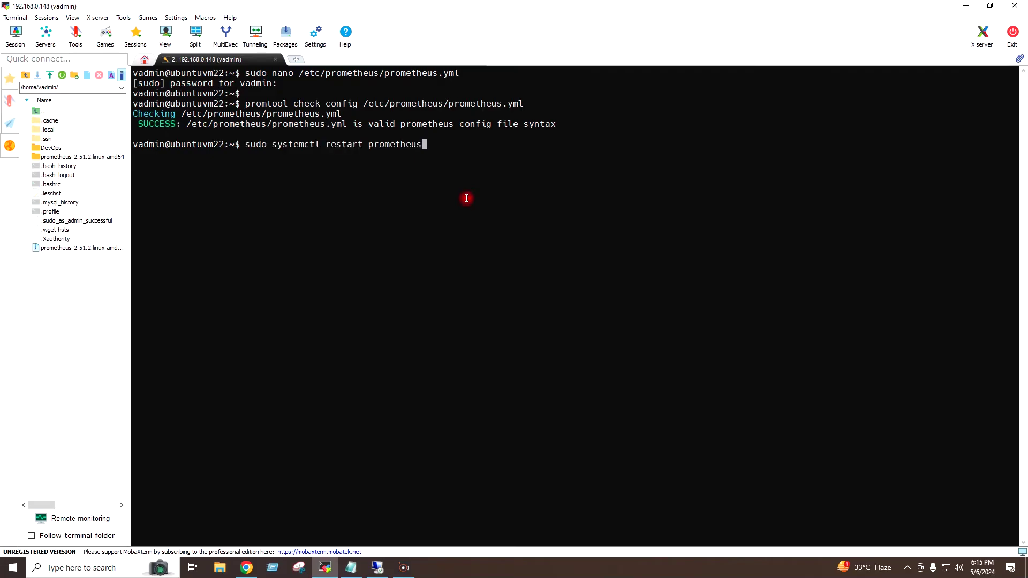
pyautogui.press('Return')
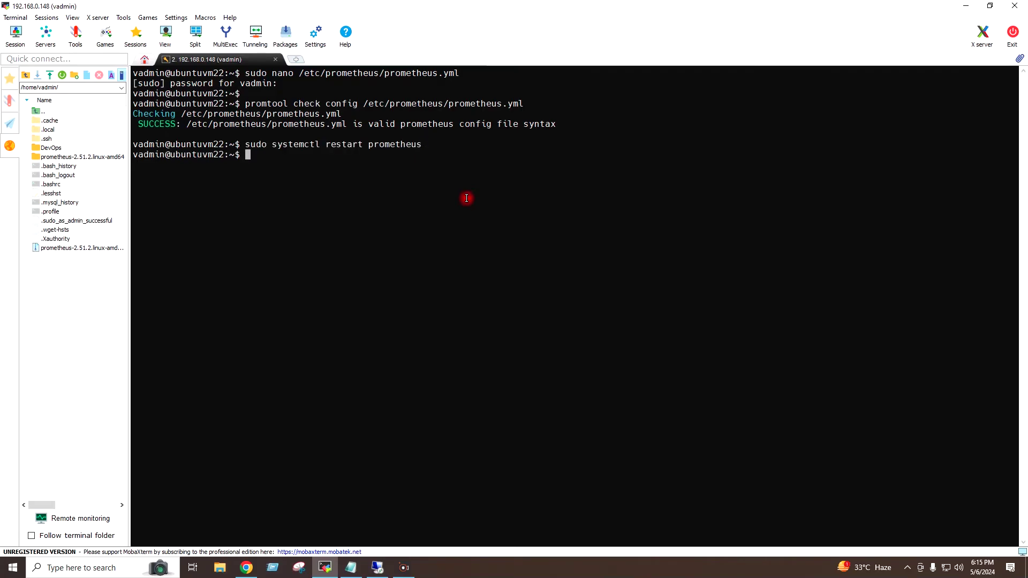
pyautogui.press('Return')
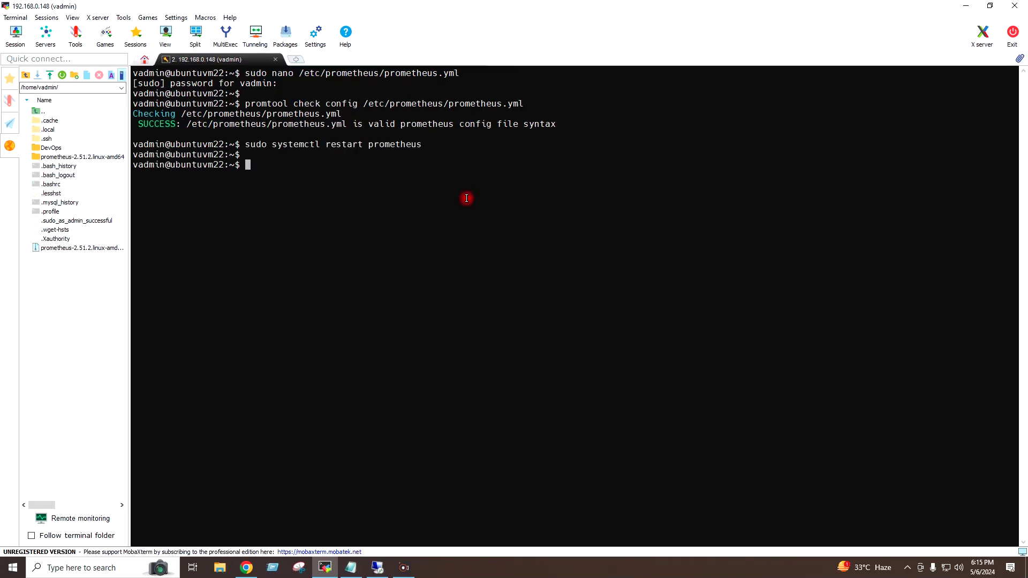
pyautogui.press('Return')
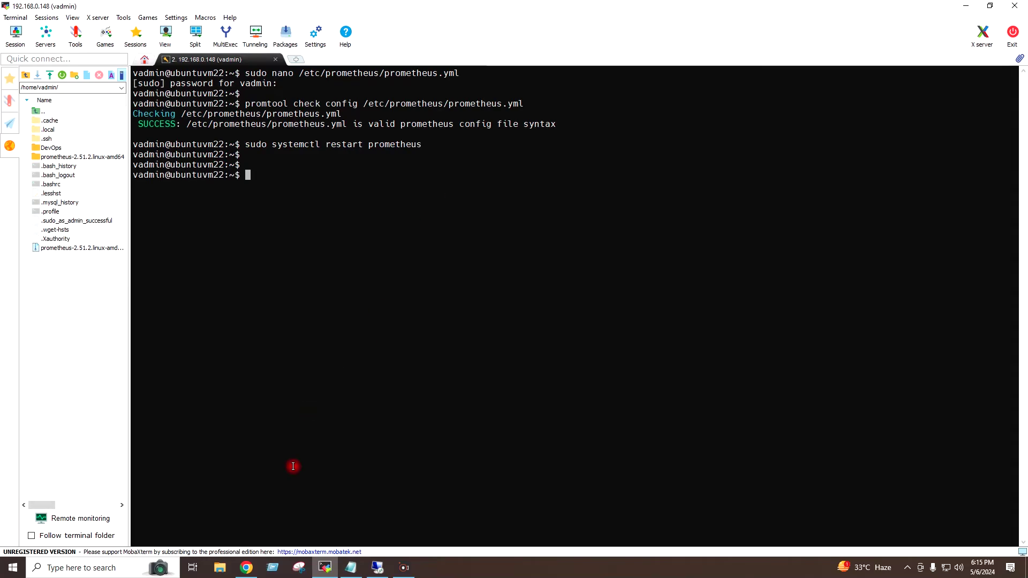
pyautogui.click(246, 567)
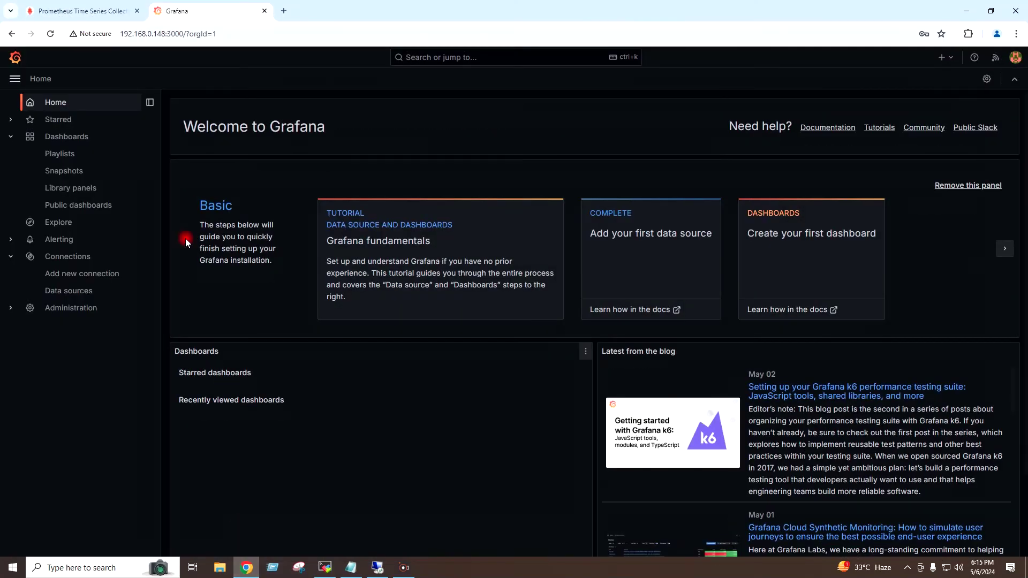
# Step: Reload the Prometheus Targets page to show 192.168.0.149:9182 UP, then open its metrics endpoint
pyautogui.hotkey('ctrl', 'shift', 'Tab')
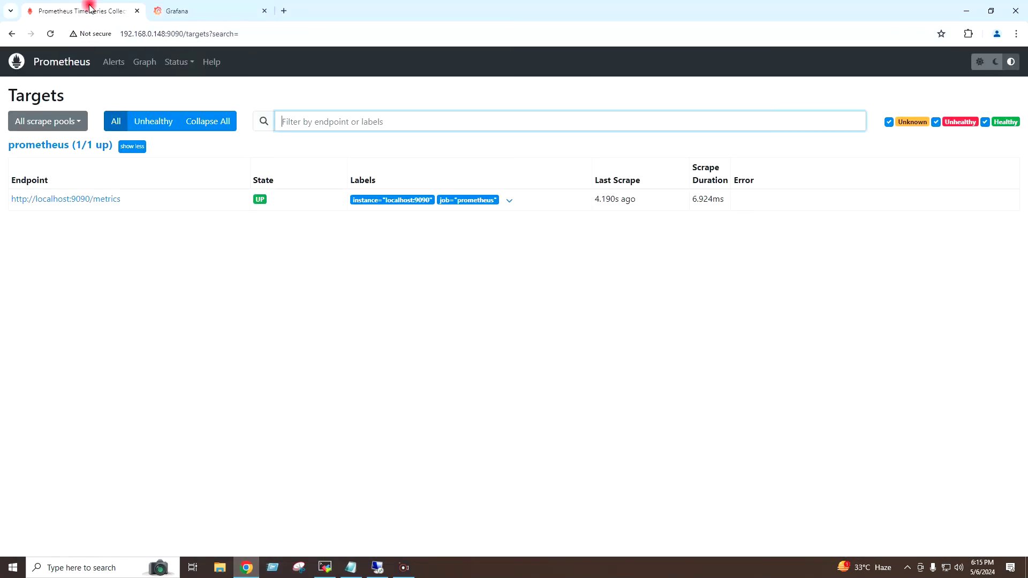
pyautogui.click(48, 34)
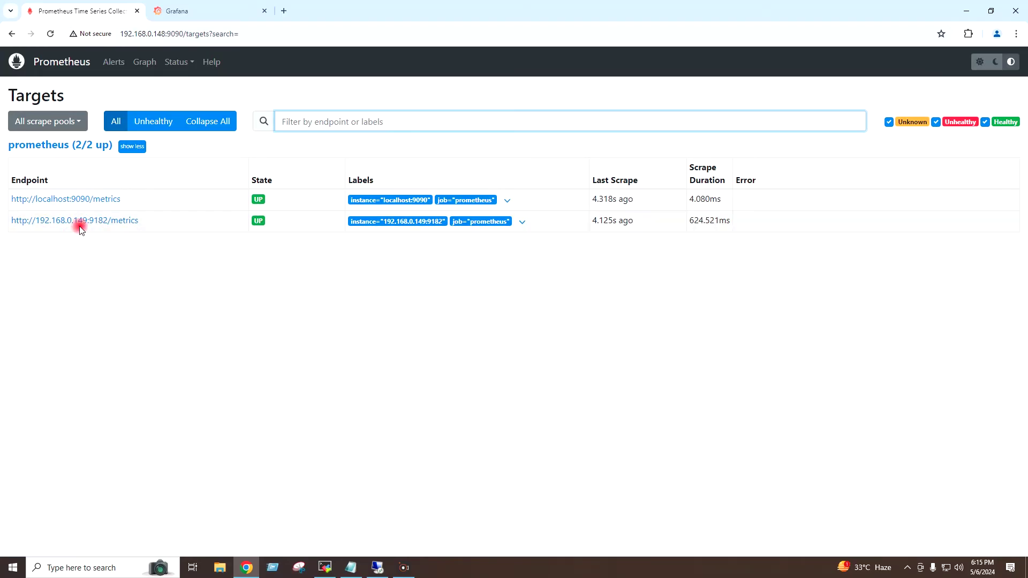
pyautogui.click(80, 222)
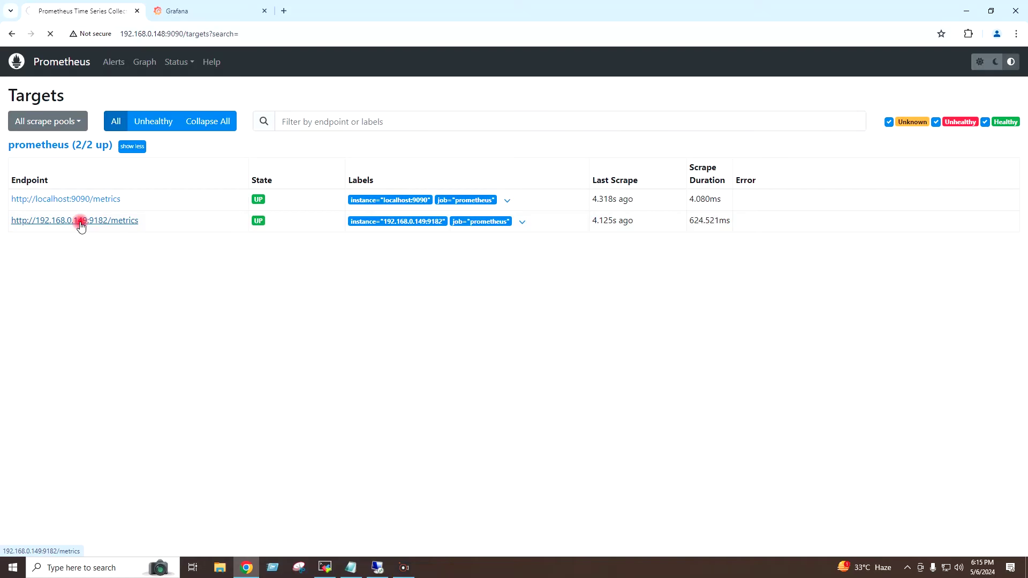
pyautogui.moveTo(82, 138); pyautogui.dragTo(167, 452)
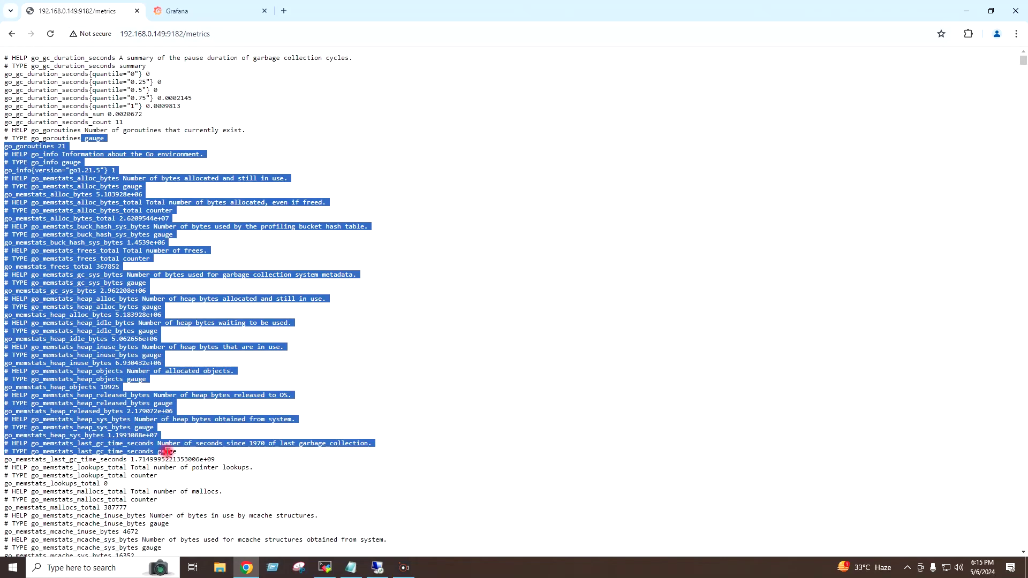
pyautogui.click(180, 293)
pyautogui.scroll(-20, 182, 287)
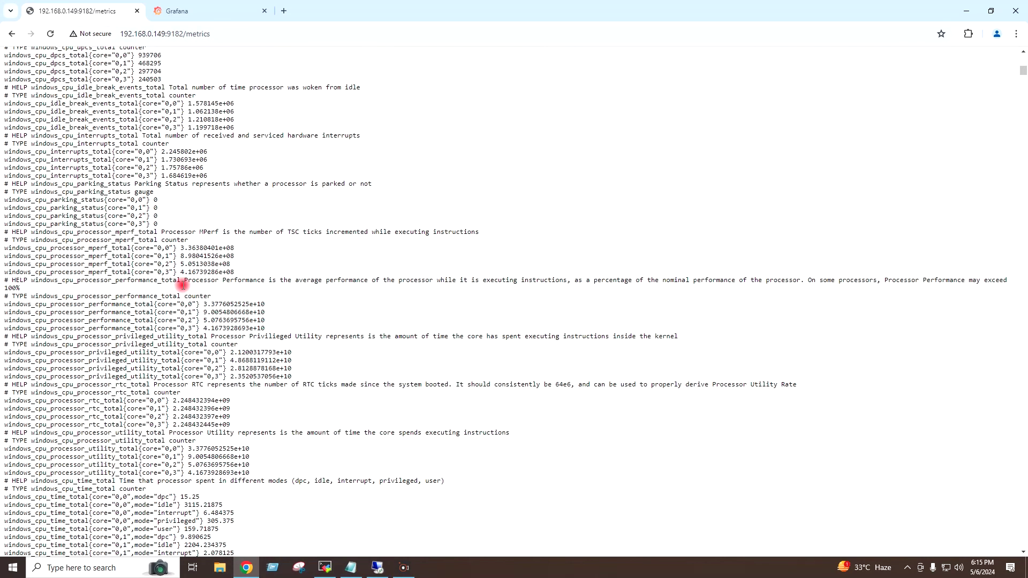
pyautogui.scroll(-14, 182, 286)
pyautogui.scroll(17, 184, 284)
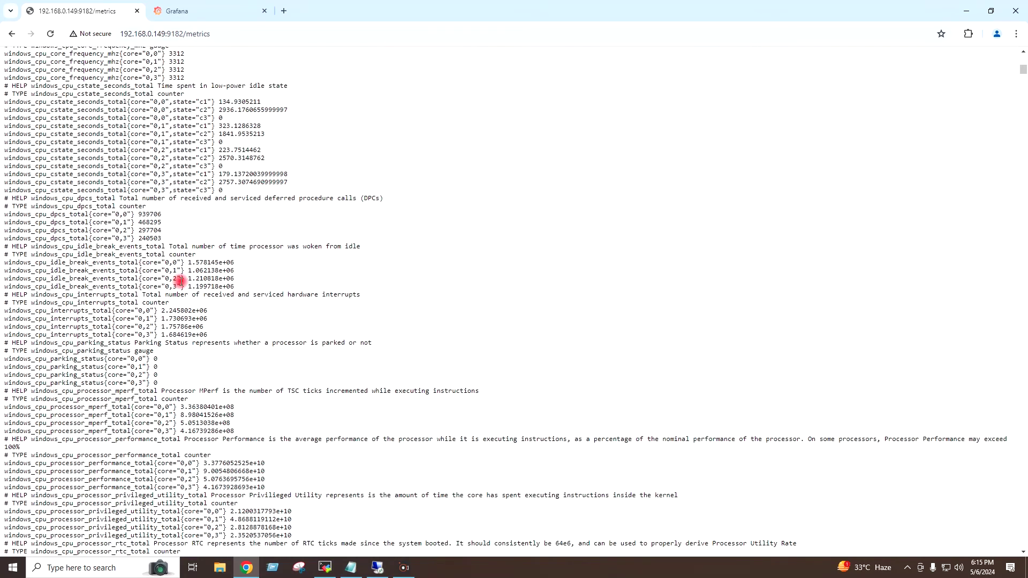
pyautogui.scroll(20, 180, 280)
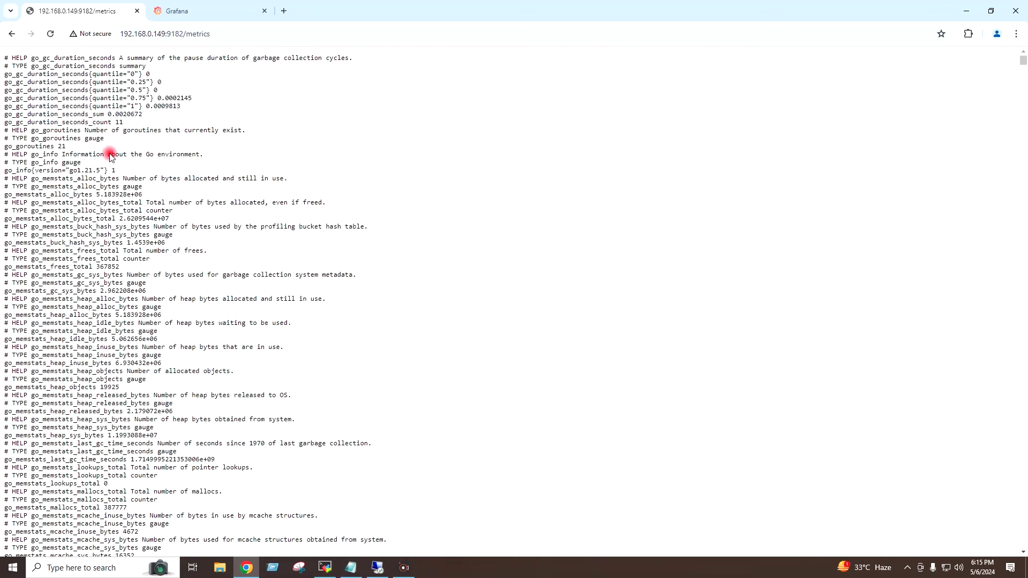
pyautogui.click(12, 34)
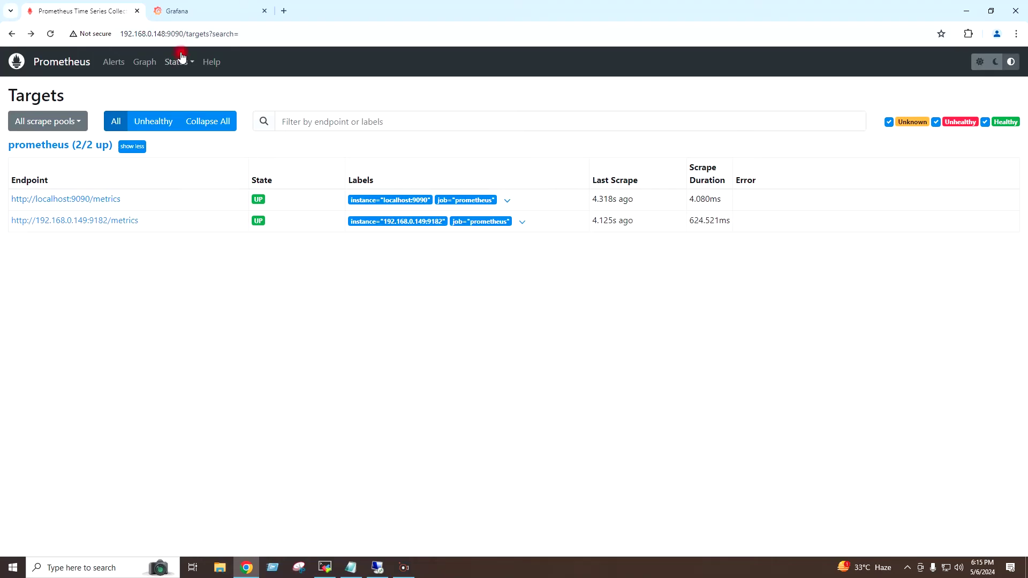
# Step: Switch from Prometheus to the Grafana home page at 192.168.0.148:3000
pyautogui.click(191, 12)
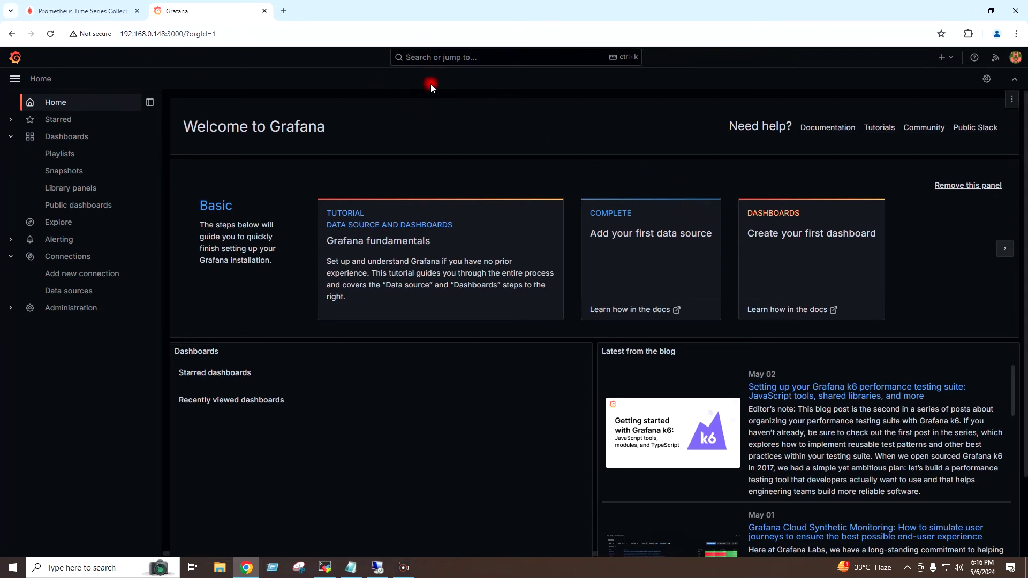
# Step: Load Grafana.com dashboard ID 14694 on the Import dashboard page
pyautogui.click(434, 58)
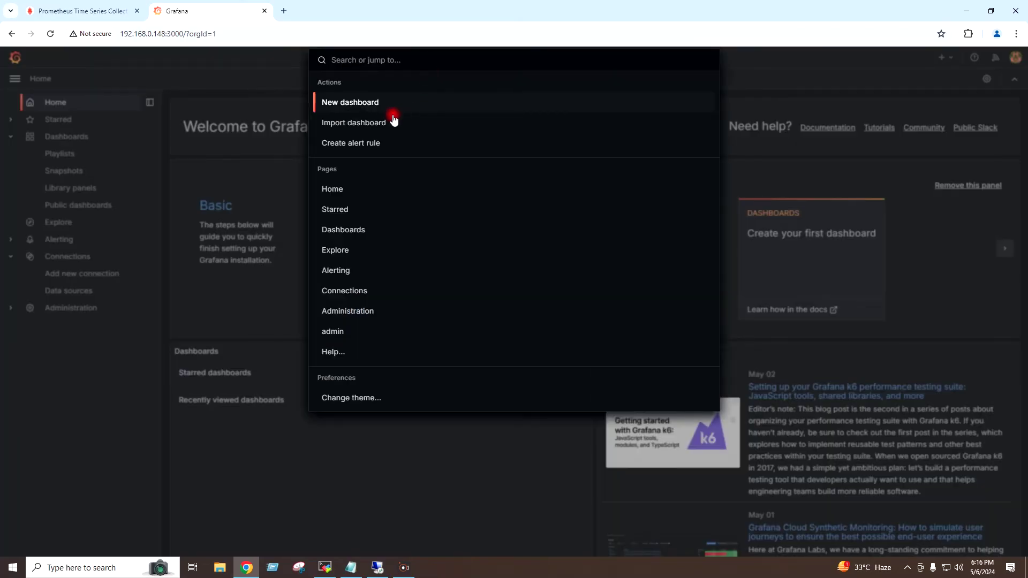
pyautogui.click(378, 123)
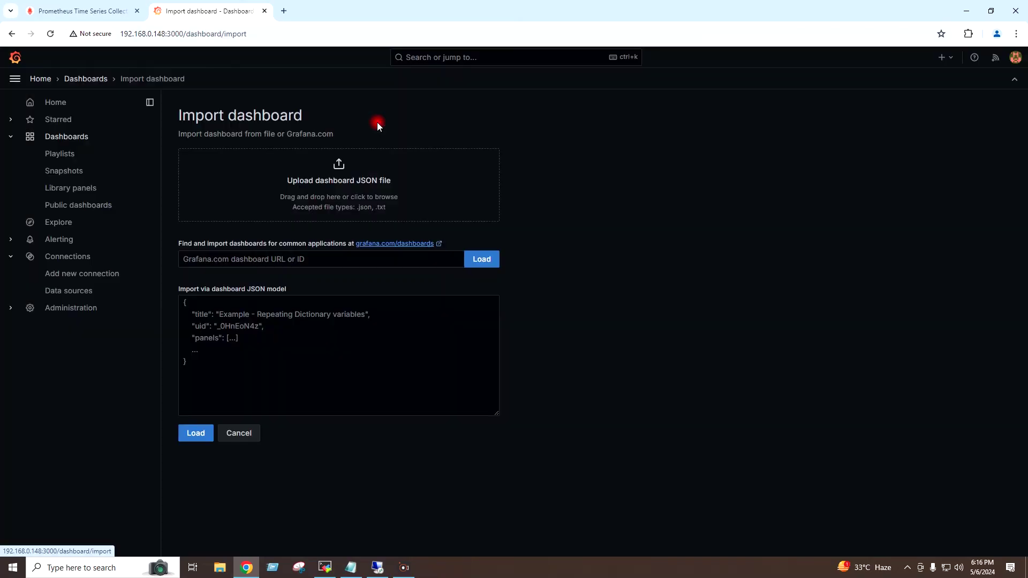
pyautogui.click(377, 258)
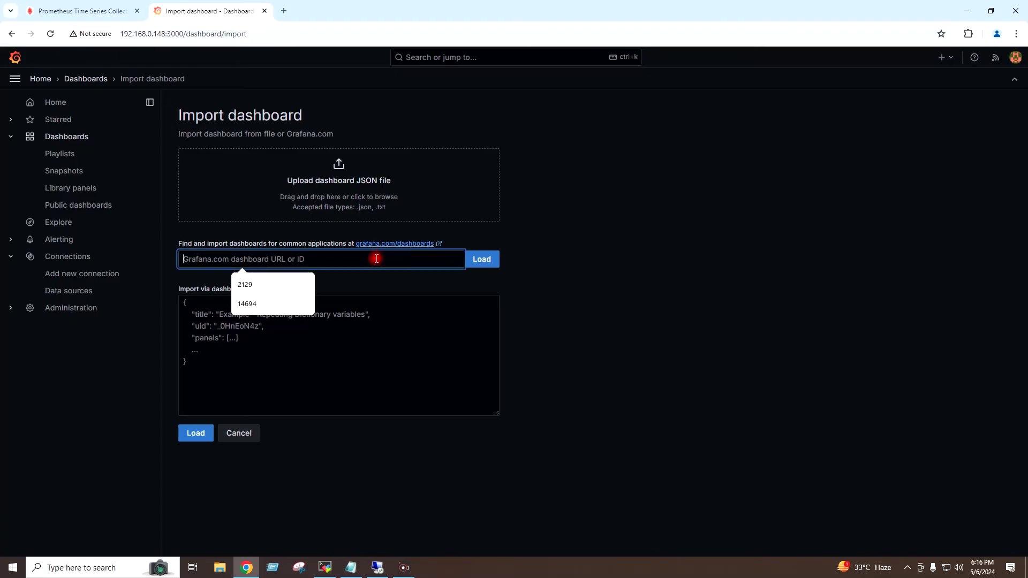
pyautogui.click(281, 308)
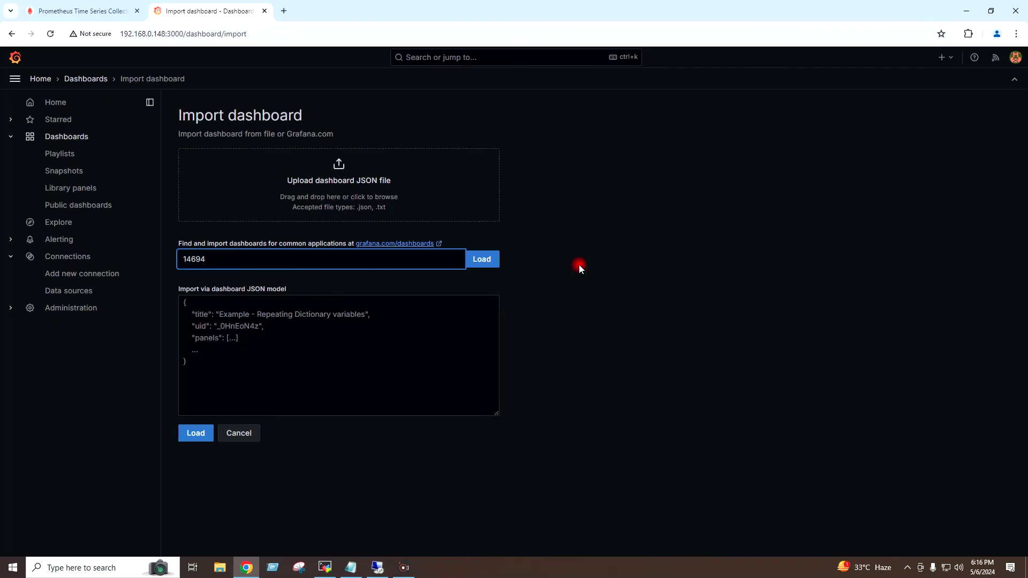
pyautogui.click(489, 261)
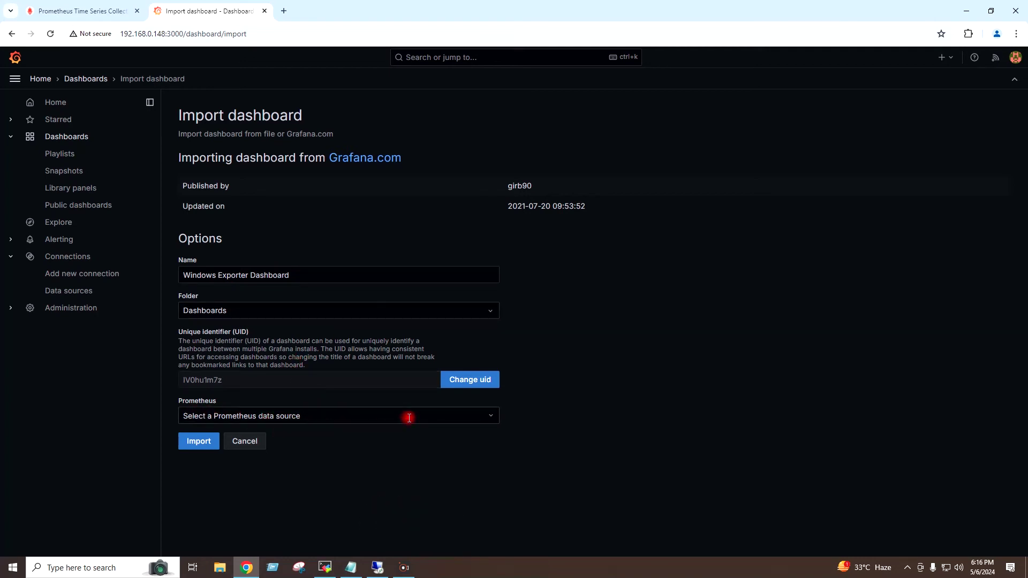
# Step: Choose the 'prometheus' data source and import the Windows Exporter Dashboard
pyautogui.click(489, 417)
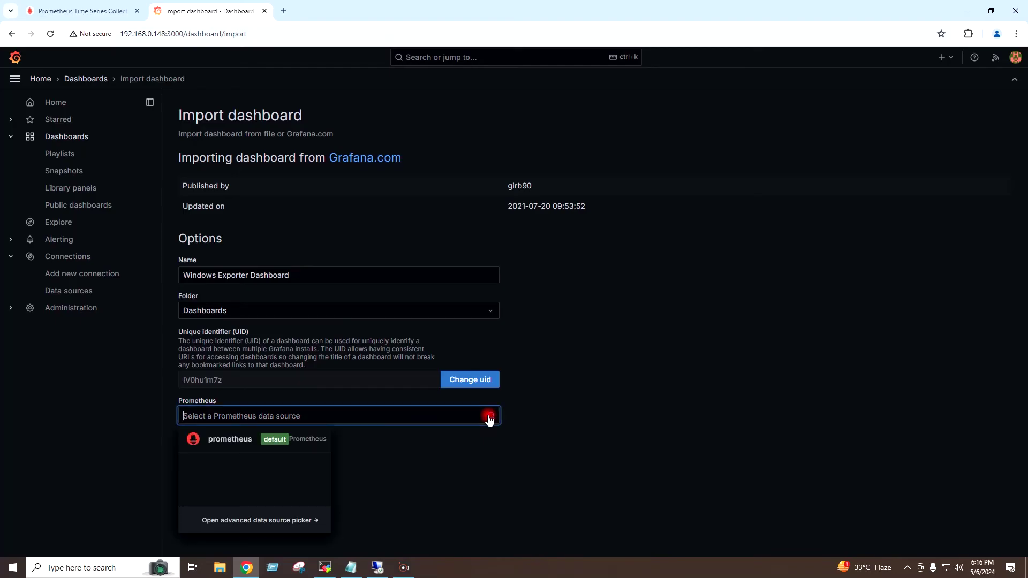
pyautogui.click(225, 440)
pyautogui.click(556, 384)
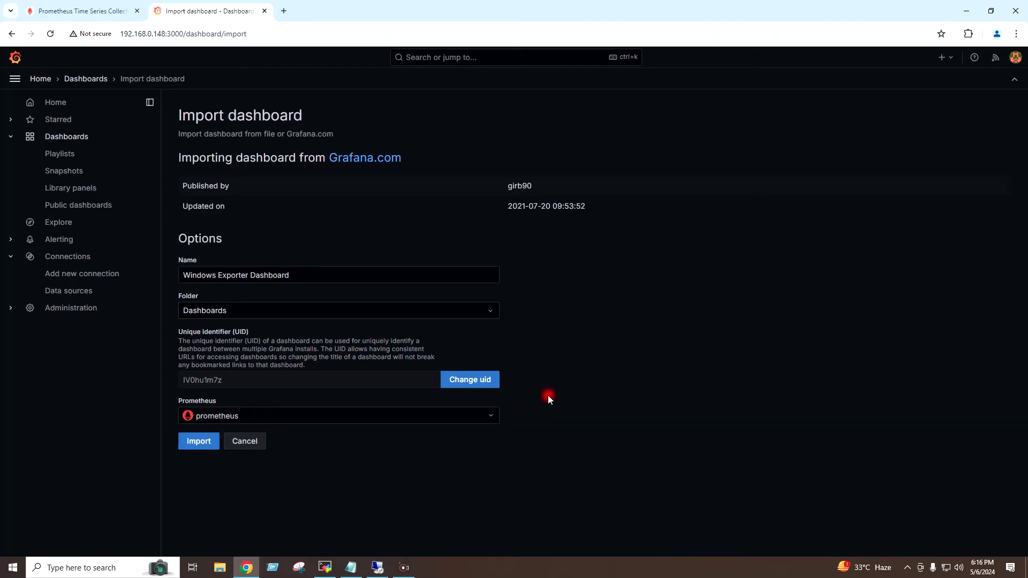
pyautogui.click(199, 444)
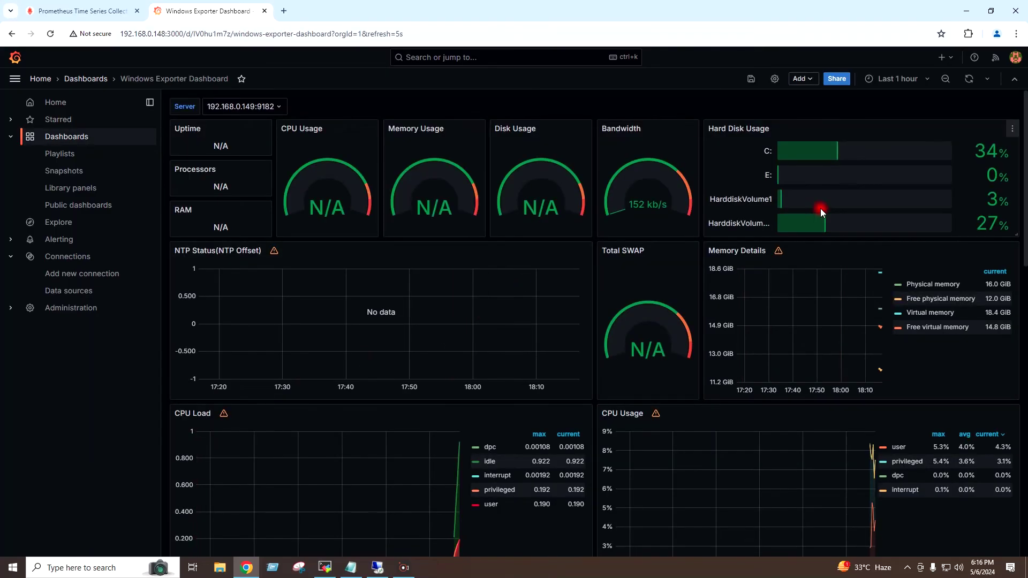
# Step: Set the dashboard time range to Last 15 minutes, then narrow it to Last 5 minutes
pyautogui.click(917, 85)
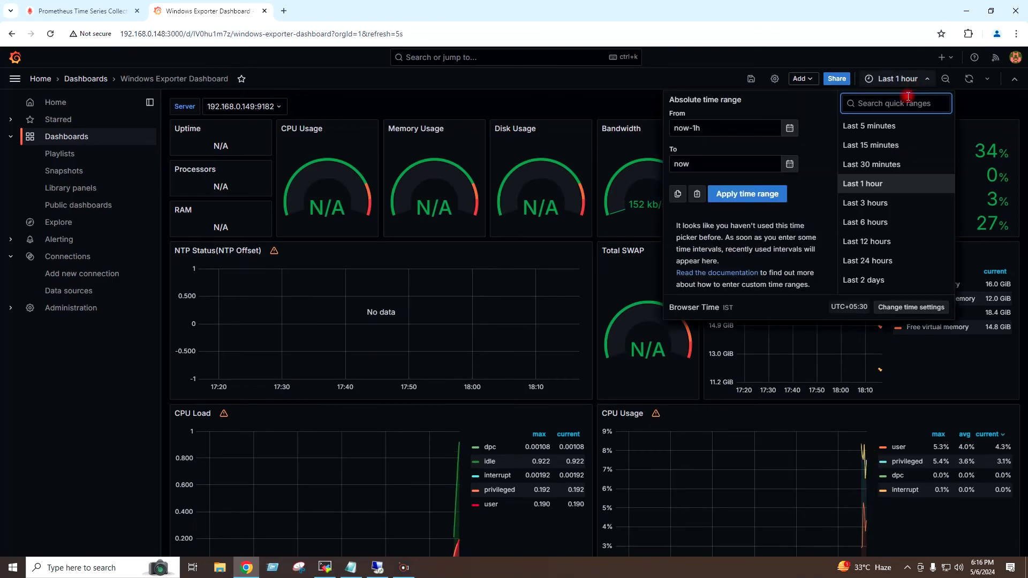
pyautogui.click(895, 146)
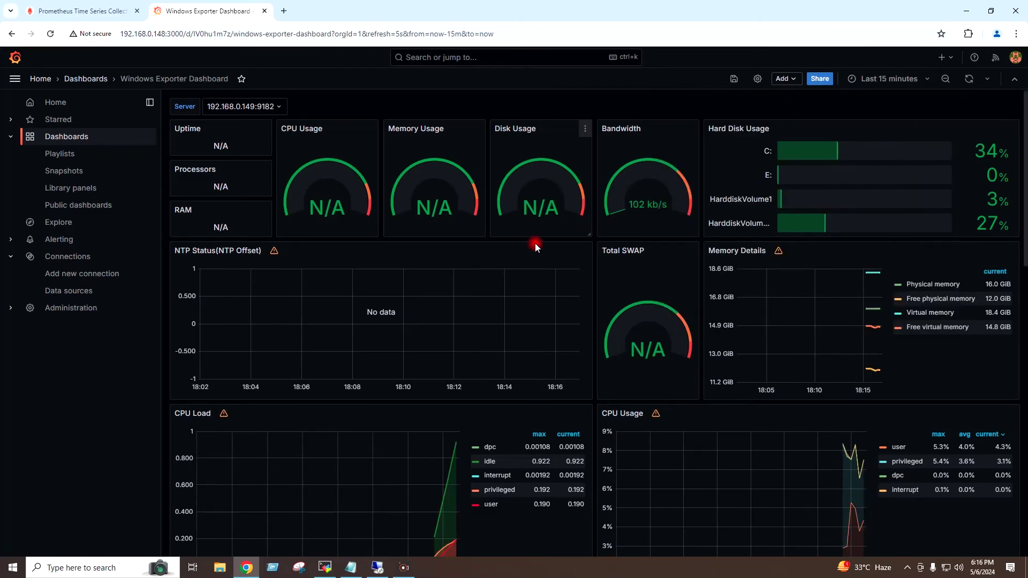
pyautogui.scroll(-2, 530, 243)
pyautogui.scroll(-4, 526, 245)
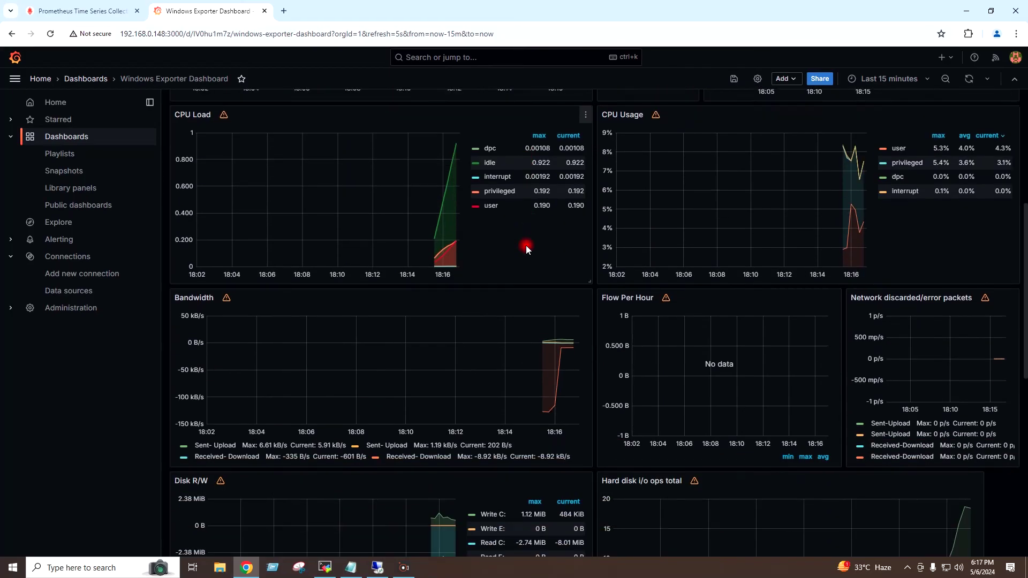
pyautogui.scroll(3, 526, 245)
pyautogui.scroll(3, 526, 245)
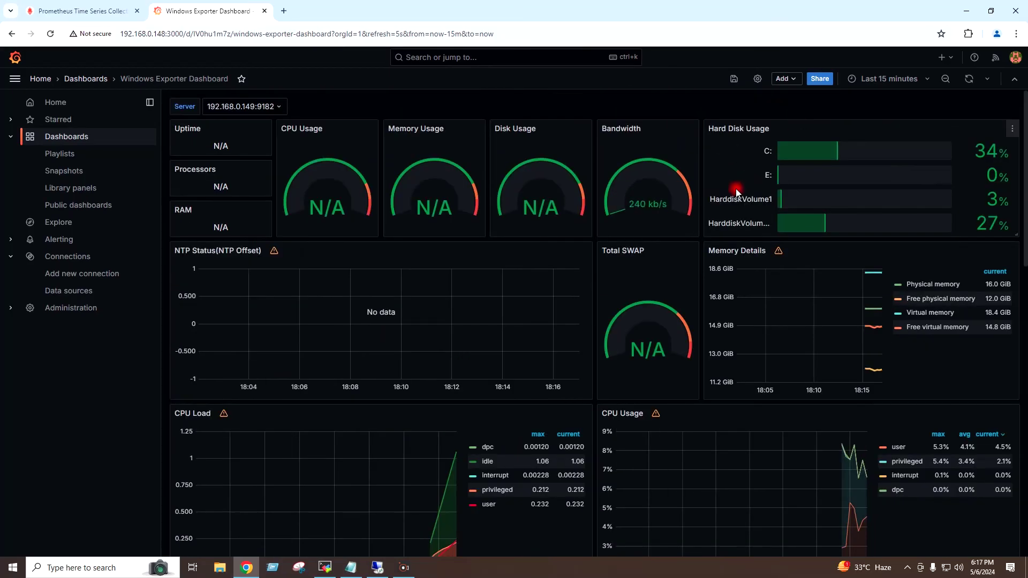
pyautogui.click(910, 79)
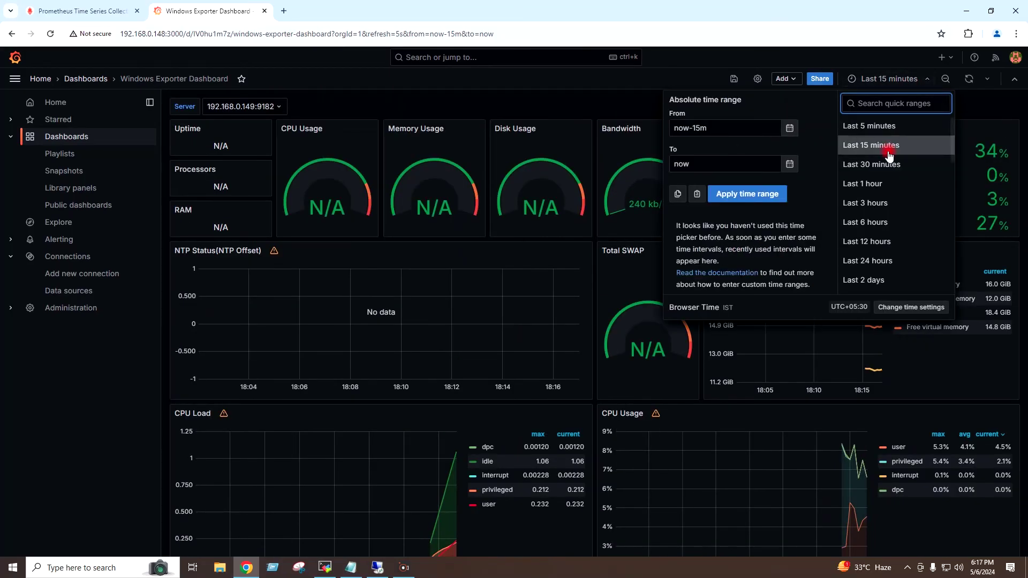
pyautogui.click(879, 132)
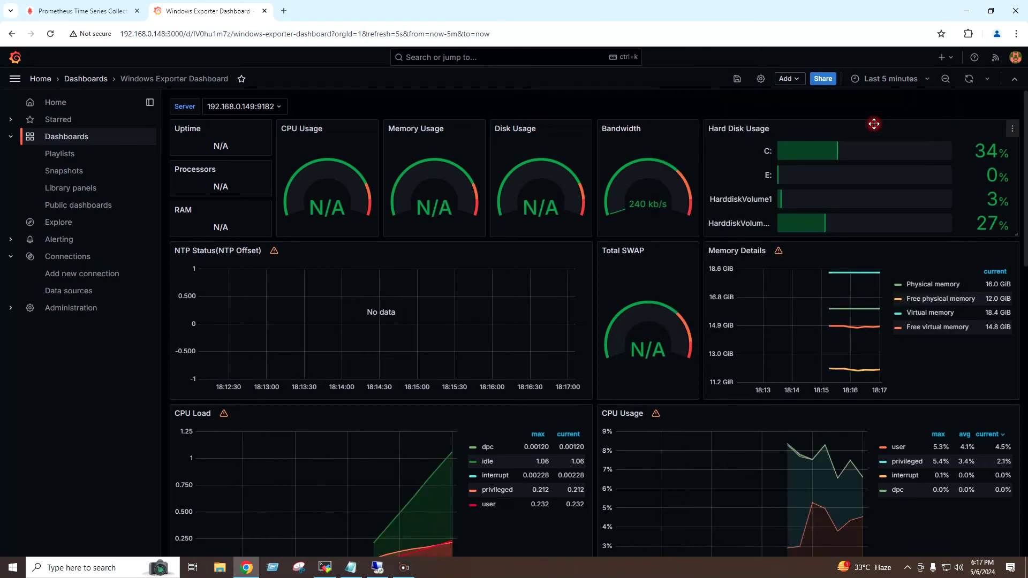
pyautogui.scroll(-2, 520, 319)
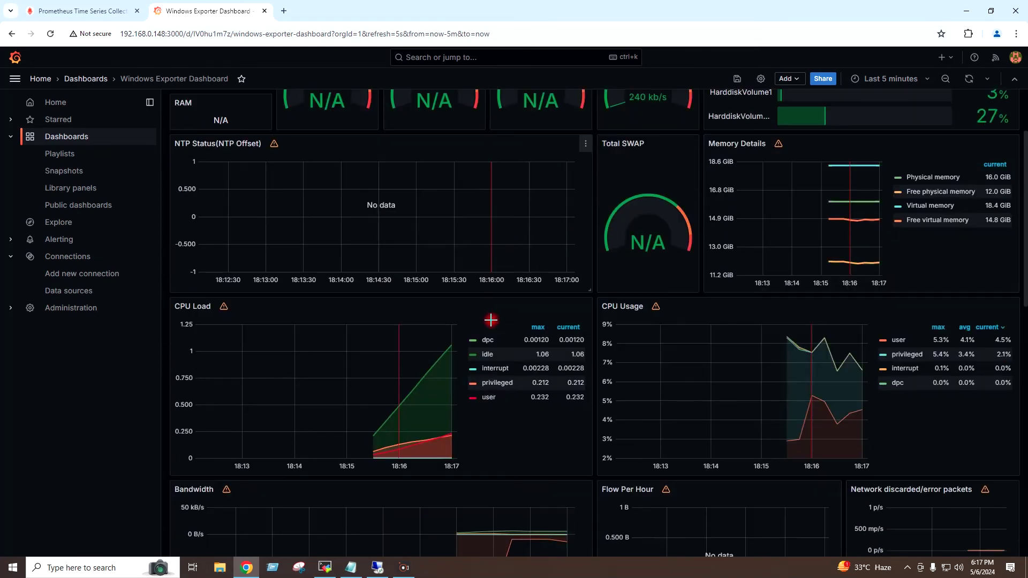
pyautogui.scroll(-3, 491, 322)
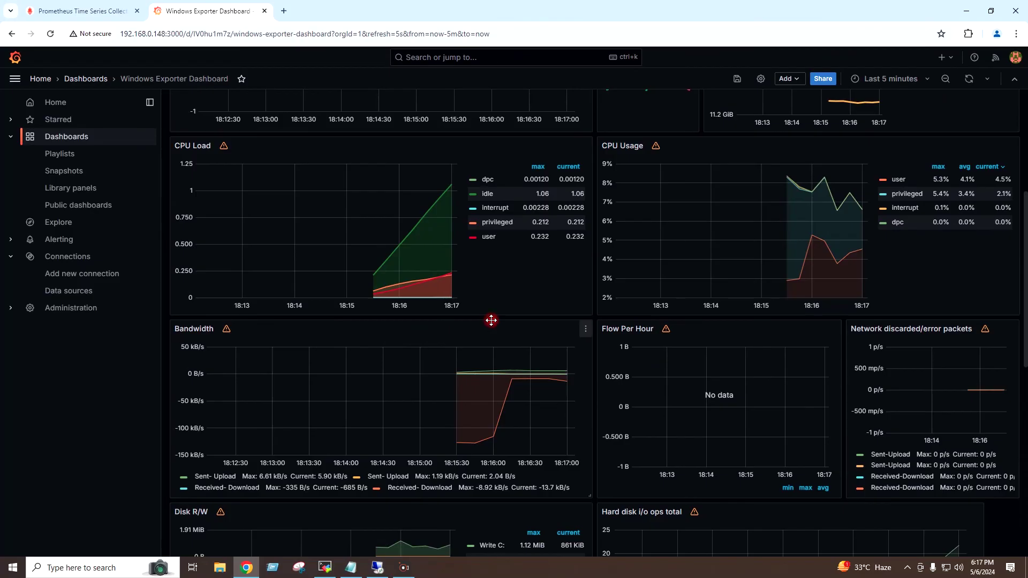
pyautogui.scroll(2, 491, 321)
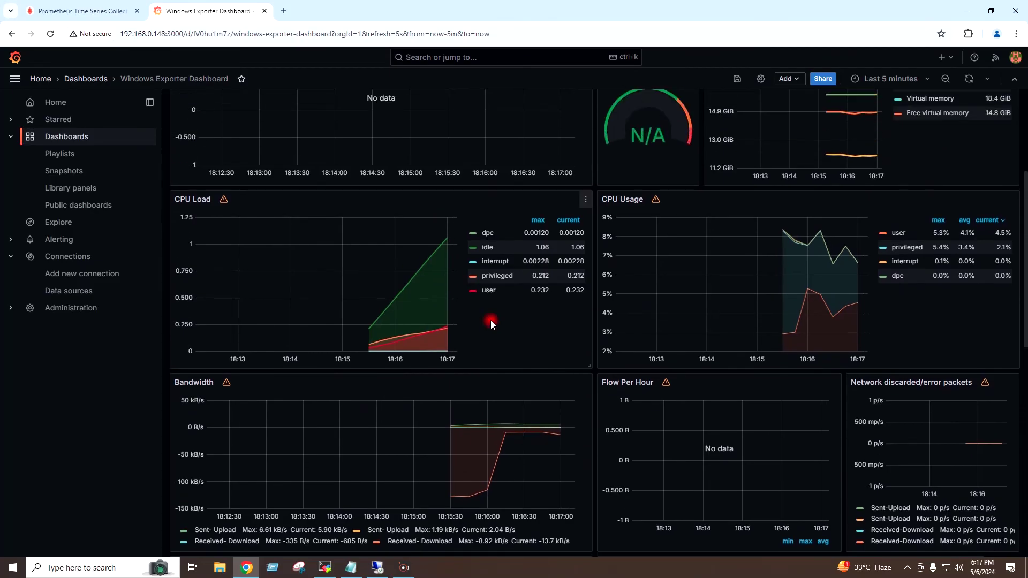
pyautogui.scroll(3, 491, 321)
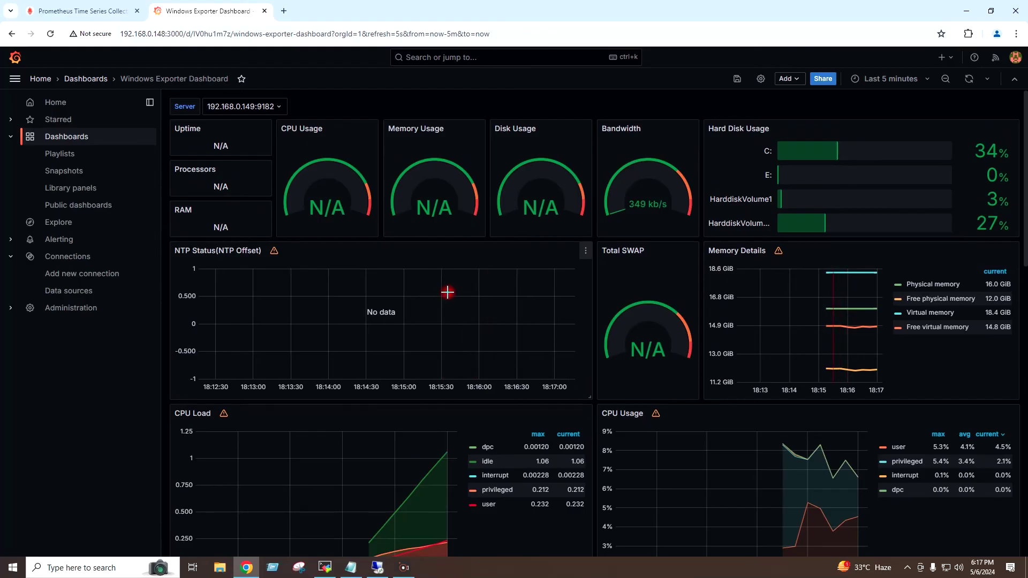
pyautogui.scroll(-4, 436, 281)
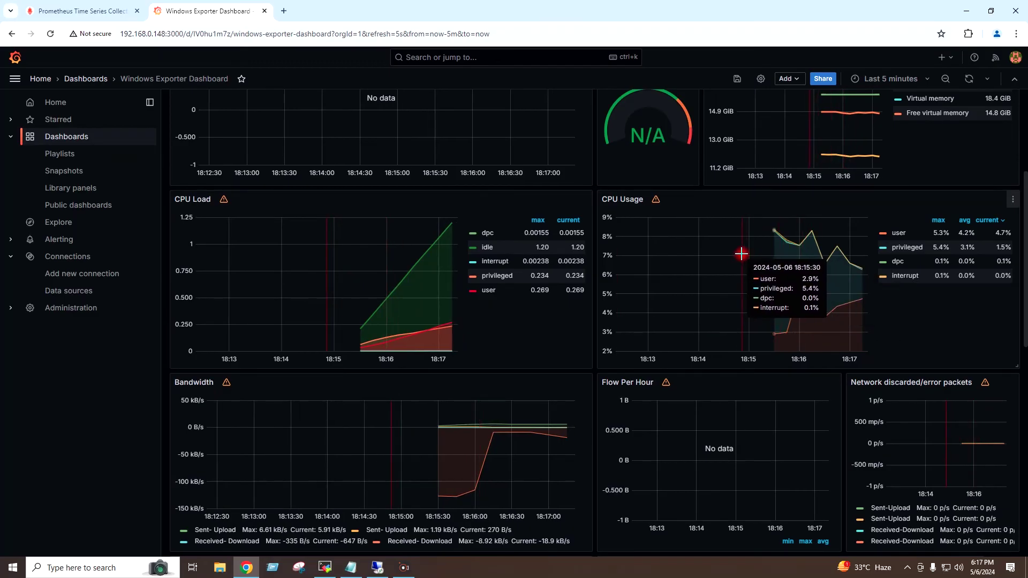
pyautogui.scroll(-1, 733, 262)
pyautogui.scroll(-2, 535, 349)
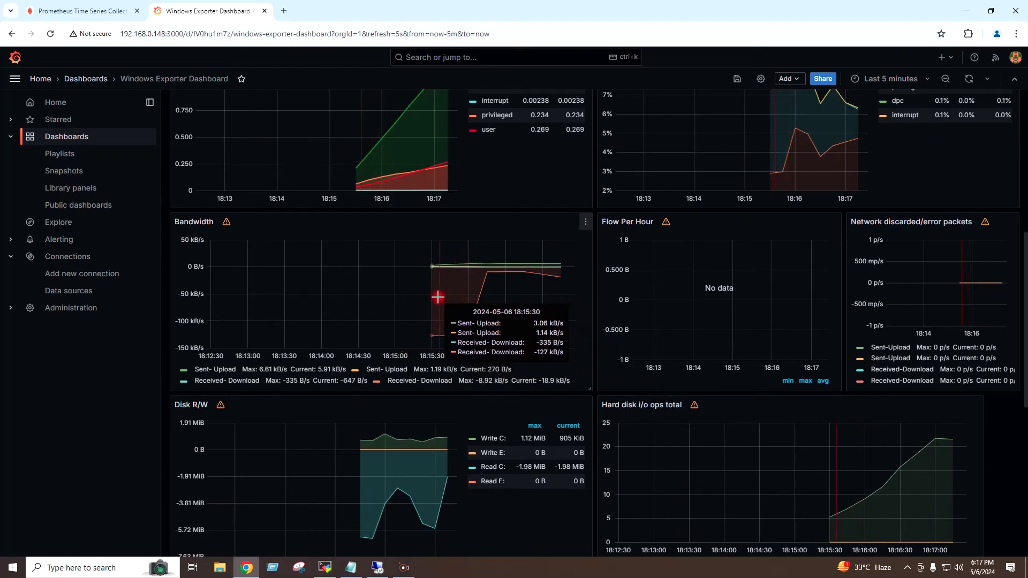
pyautogui.scroll(-2, 436, 297)
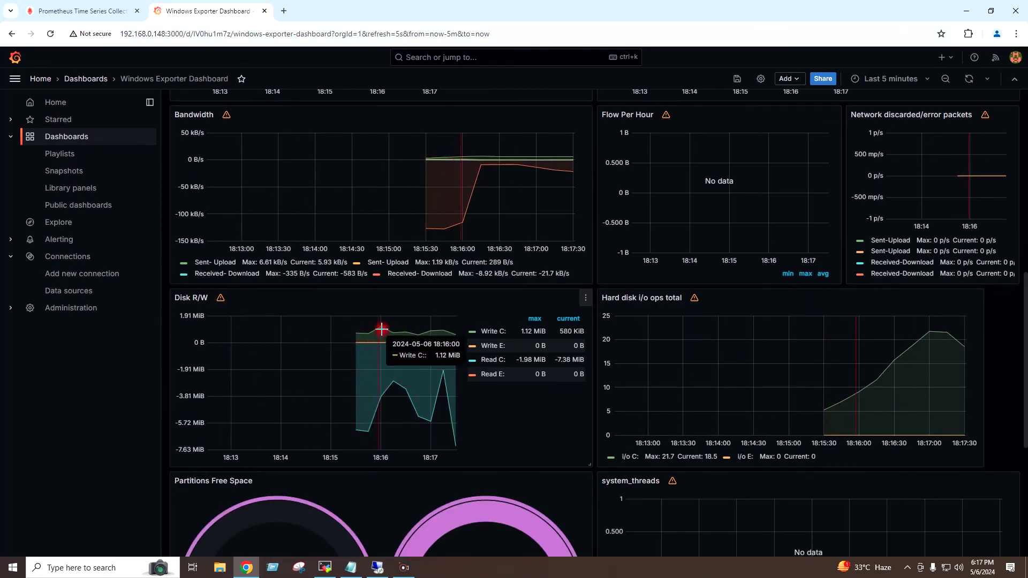
pyautogui.scroll(-1, 842, 351)
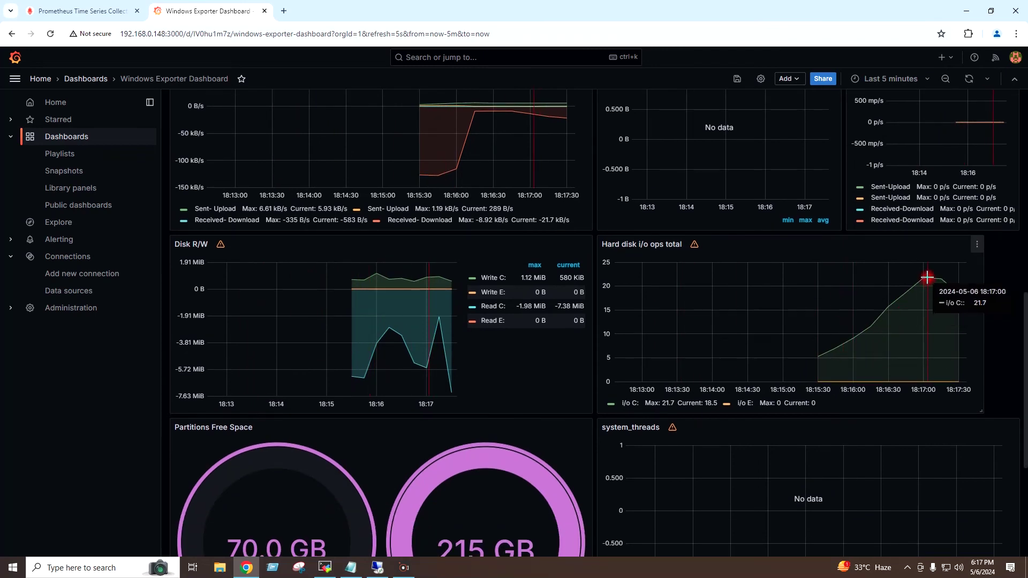
pyautogui.scroll(-1, 916, 325)
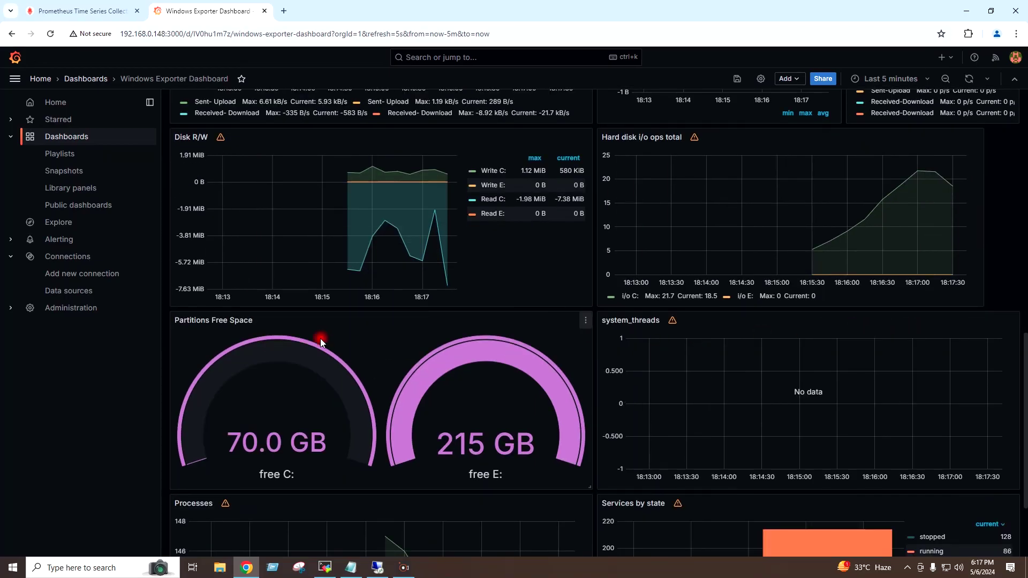
pyautogui.scroll(-2, 348, 364)
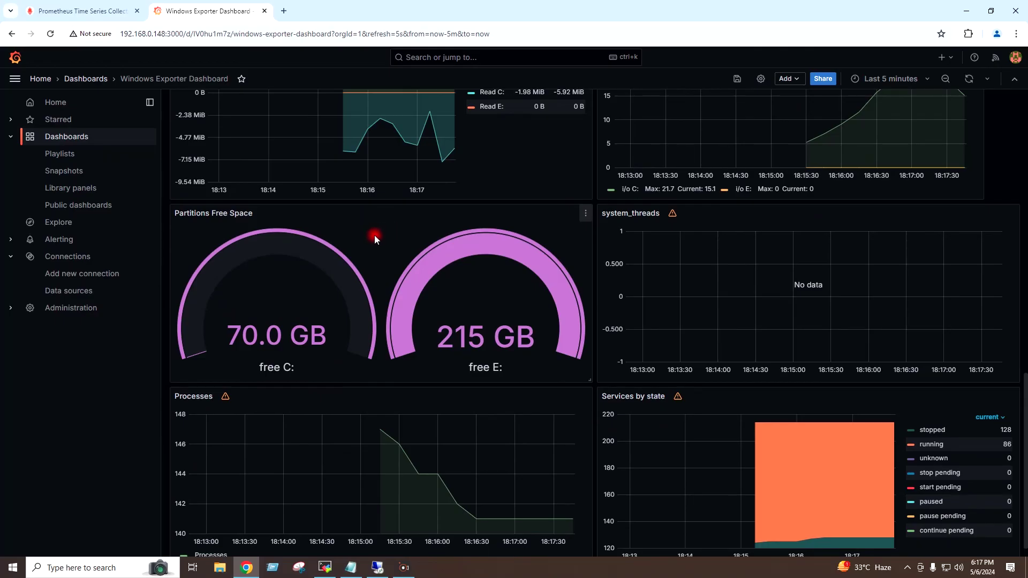
pyautogui.scroll(-1, 387, 242)
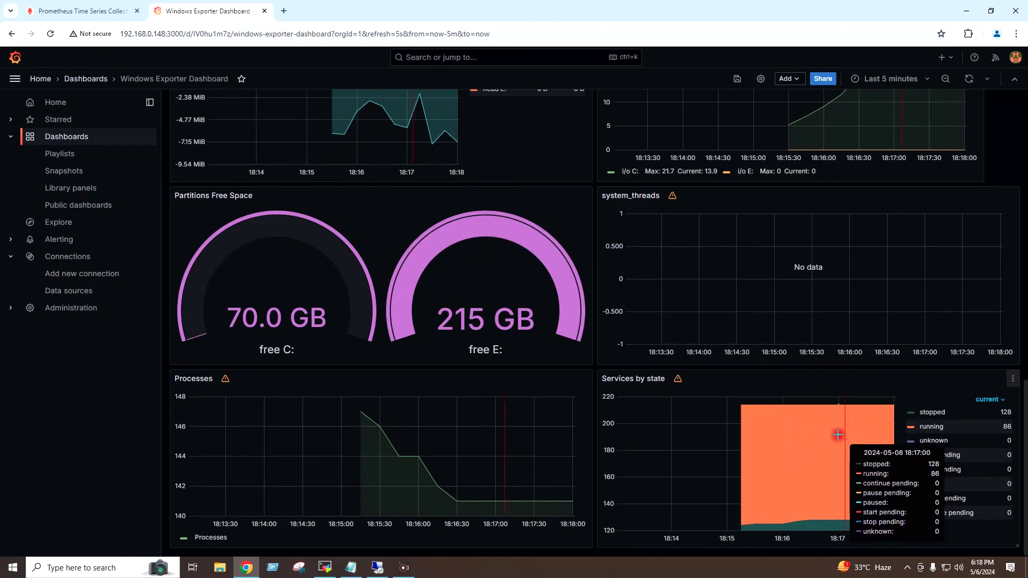
pyautogui.scroll(1, 548, 316)
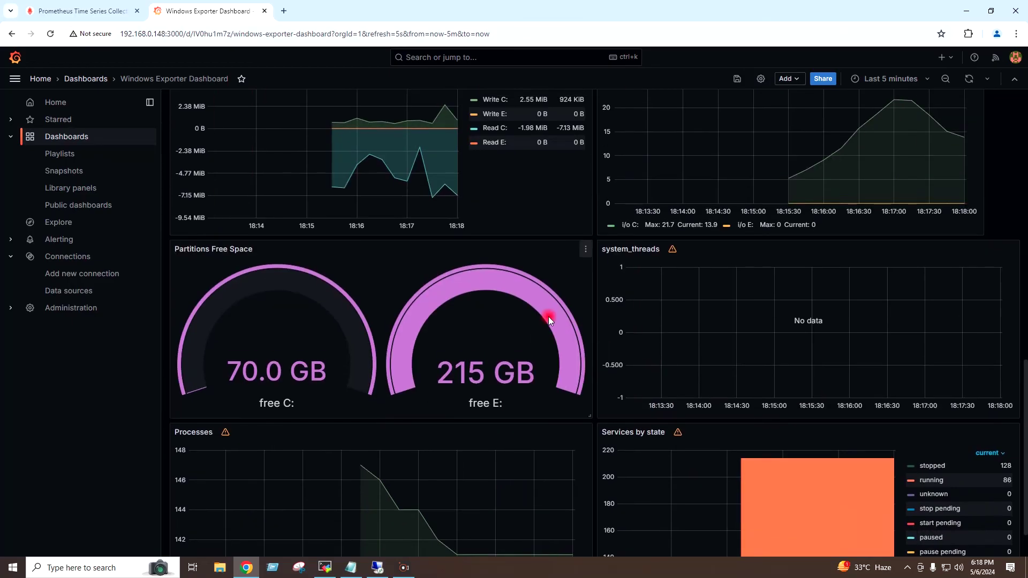
pyautogui.scroll(3, 545, 311)
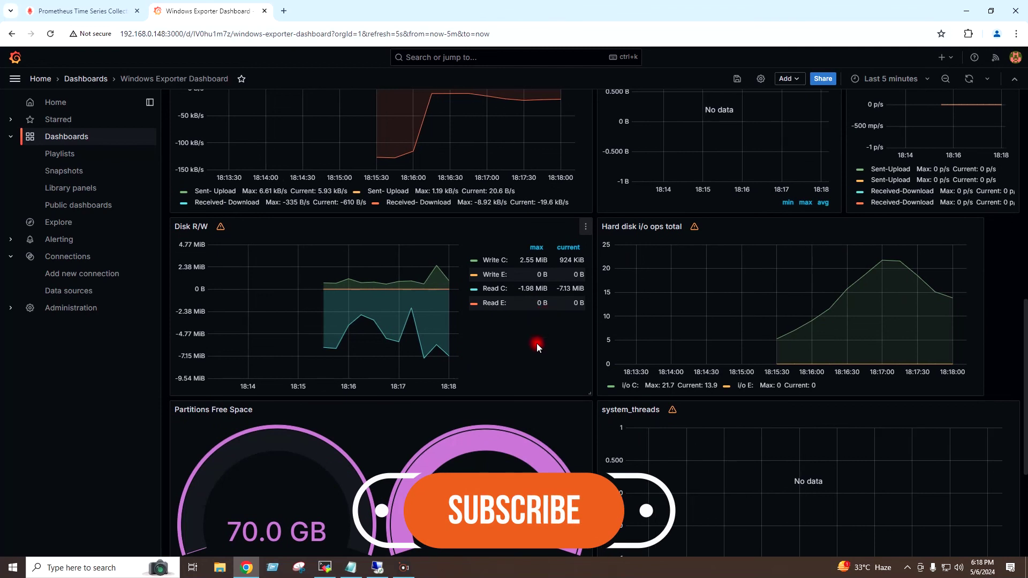
pyautogui.scroll(6, 537, 347)
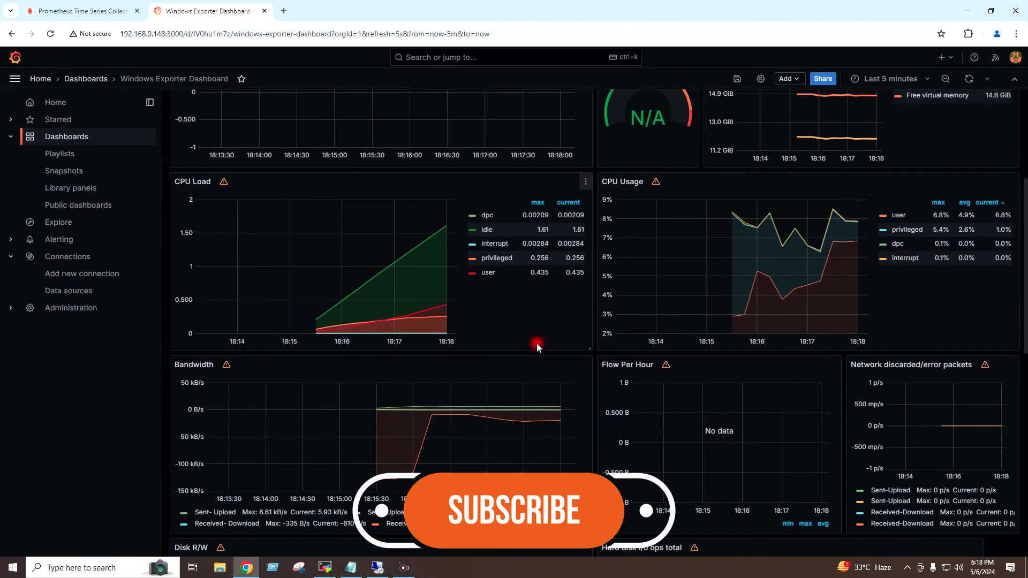
pyautogui.scroll(4, 536, 346)
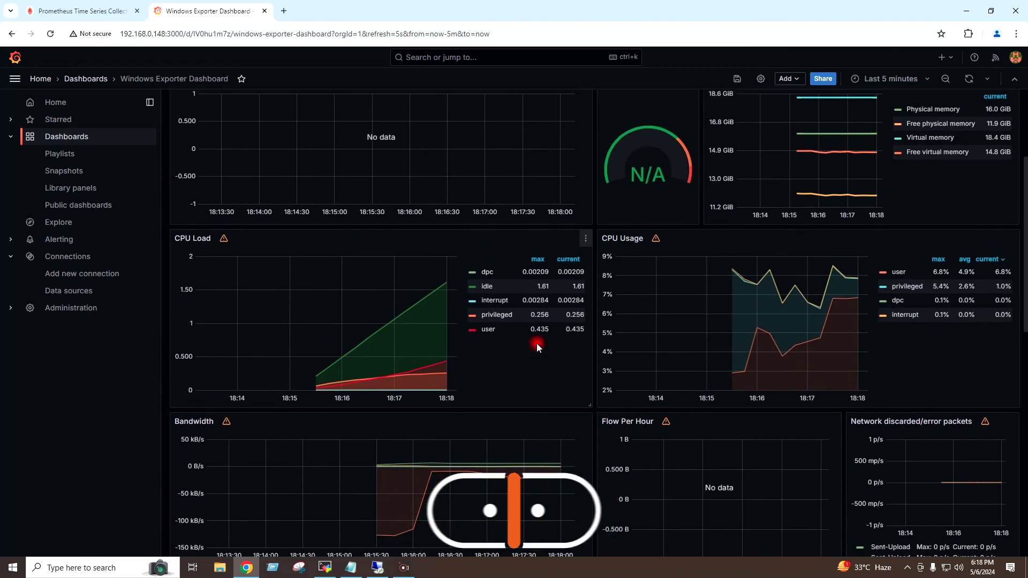
pyautogui.scroll(1, 536, 343)
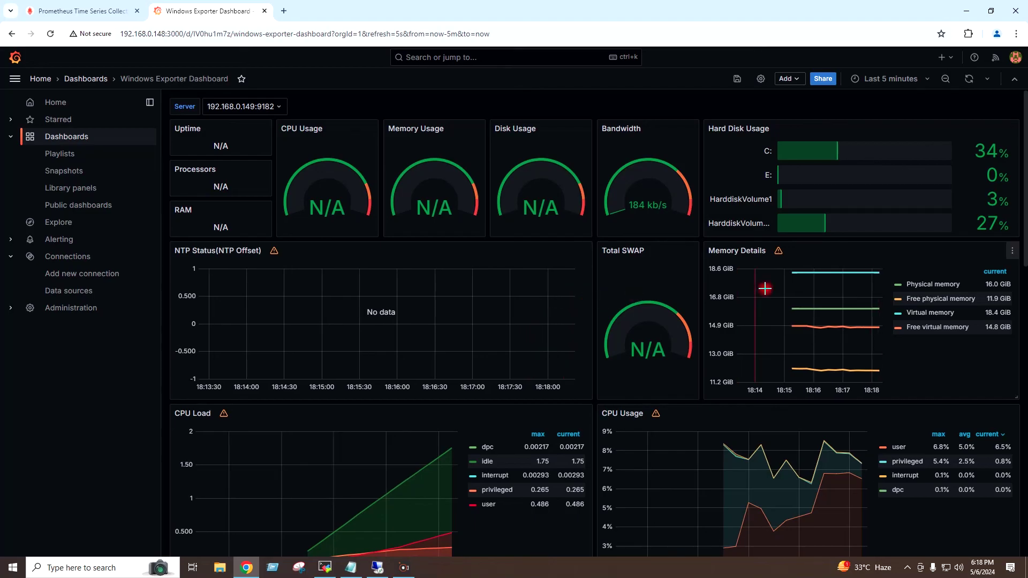
pyautogui.moveTo(792, 274)
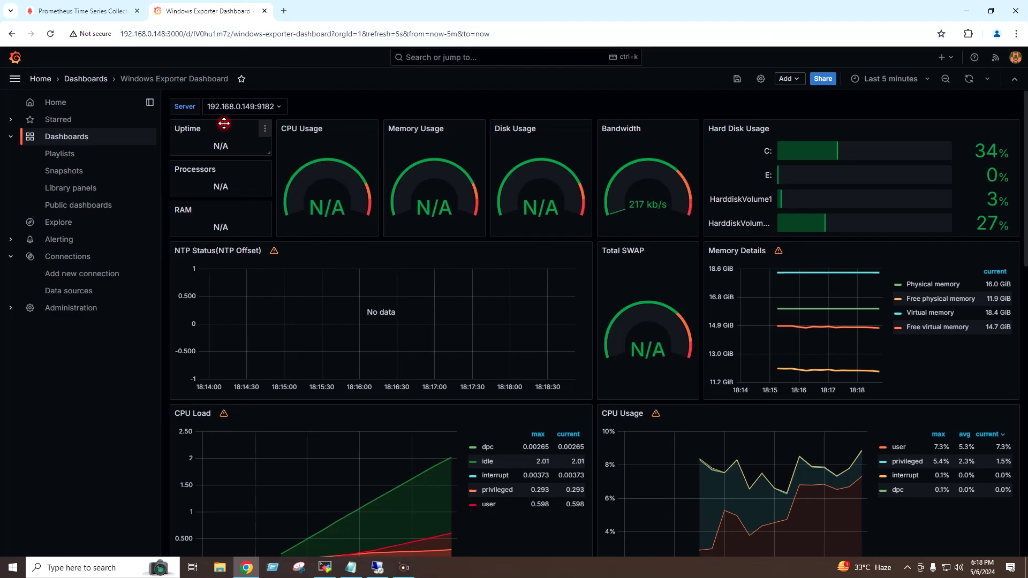
pyautogui.scroll(-4, 468, 286)
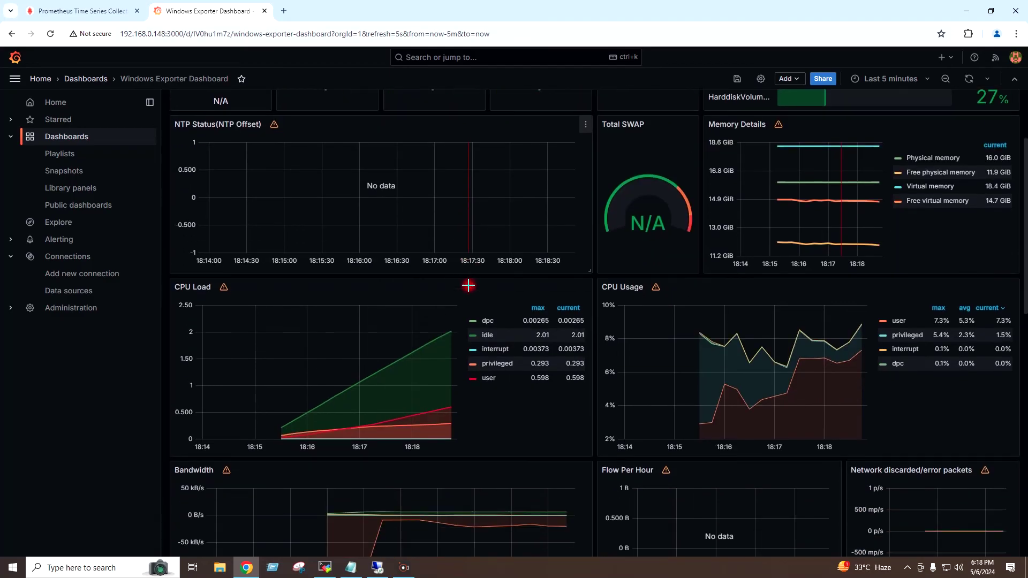
pyautogui.scroll(4, 468, 285)
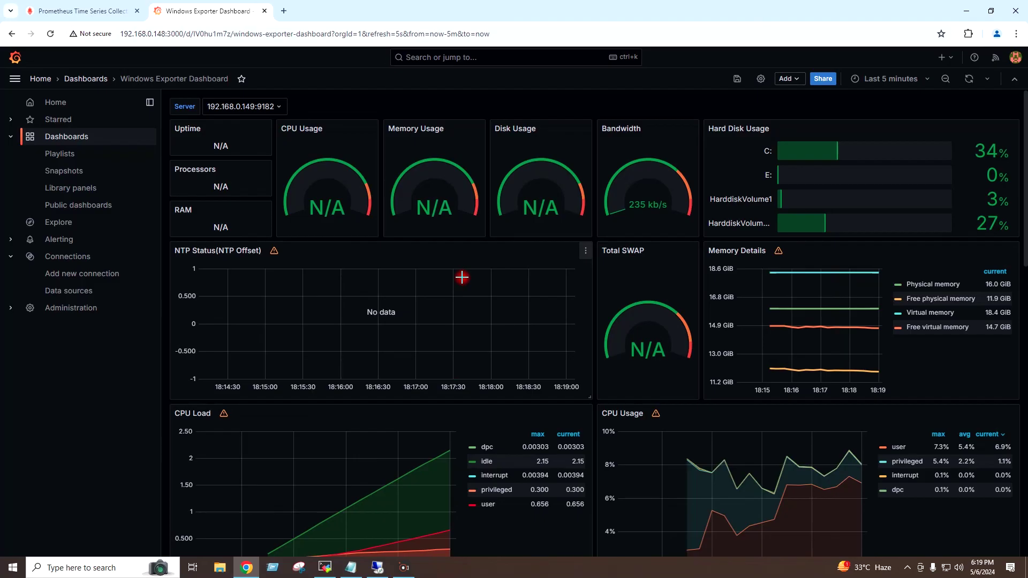
# Step: Return to the Prometheus Targets page listing both endpoints UP
pyautogui.click(107, 13)
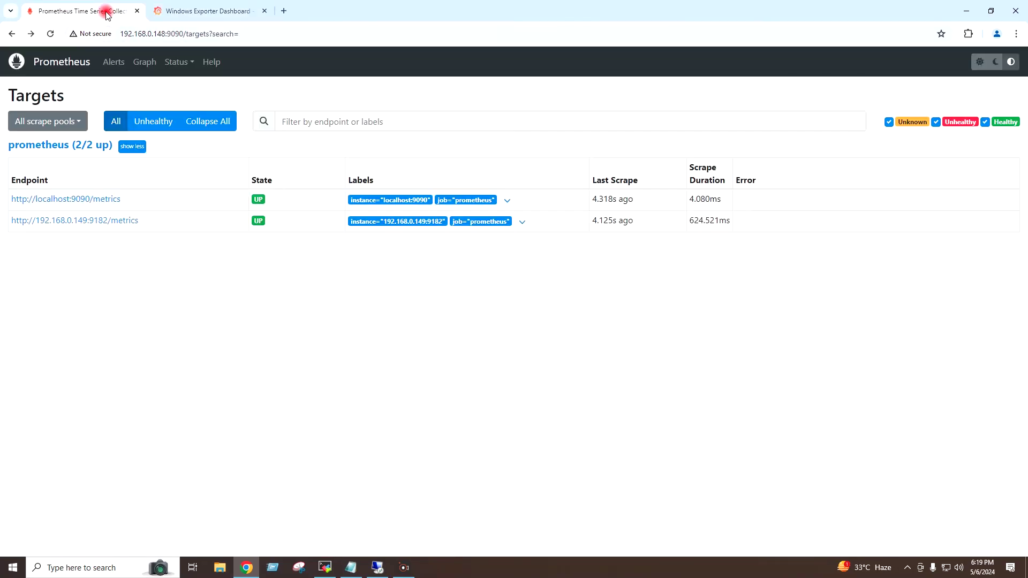